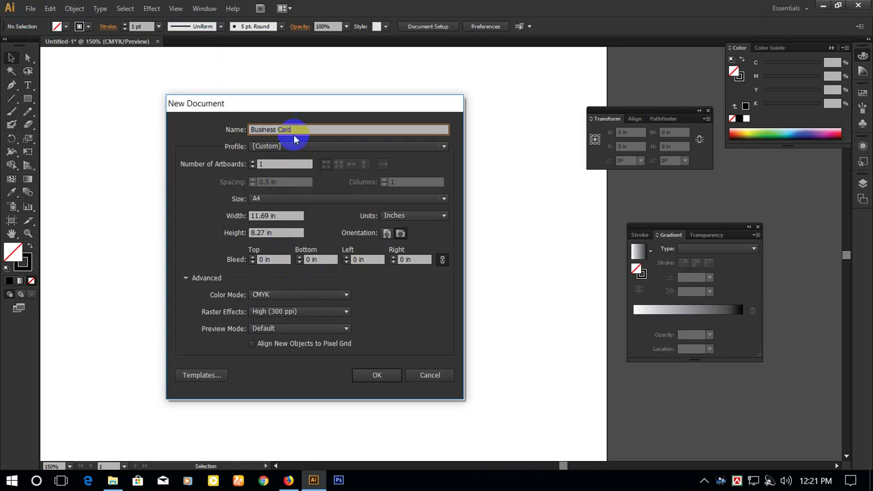
Create the one-artboard document "Business Card" as landscape A4 with inches as units, CMYK color mode and 300 ppi raster effects.
click(284, 165)
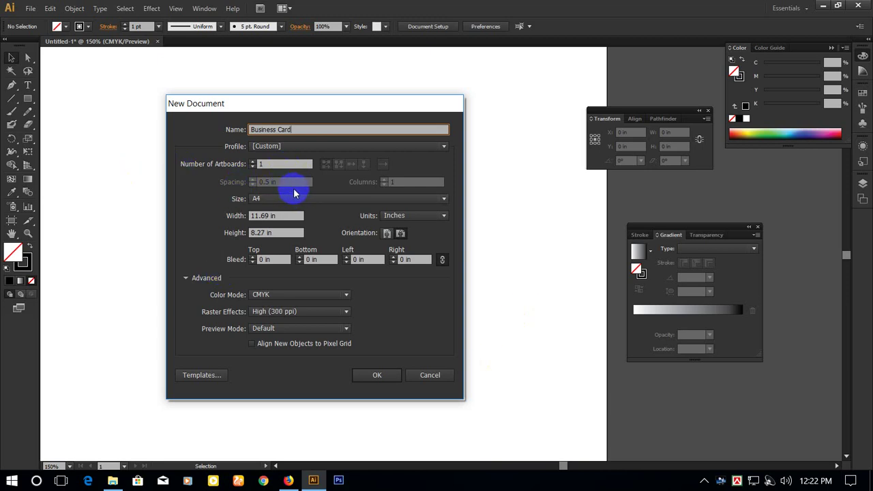
click(400, 233)
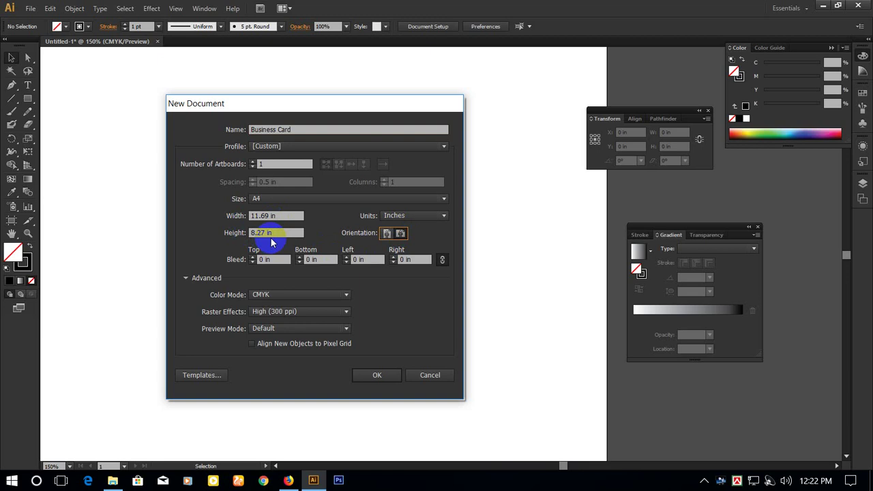
click(401, 234)
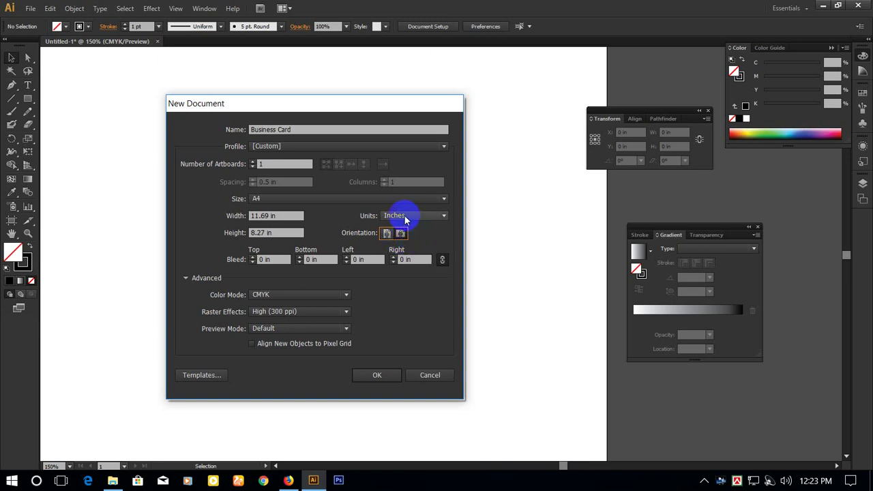
click(427, 218)
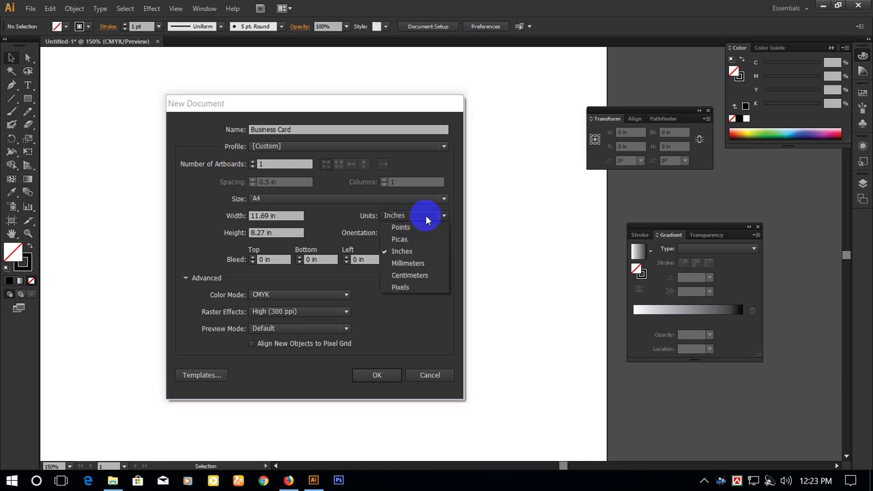
click(427, 219)
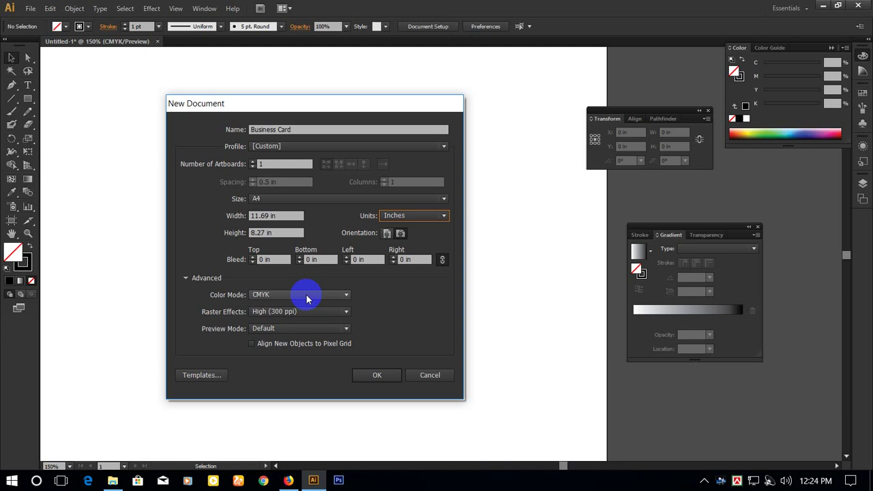
click(380, 376)
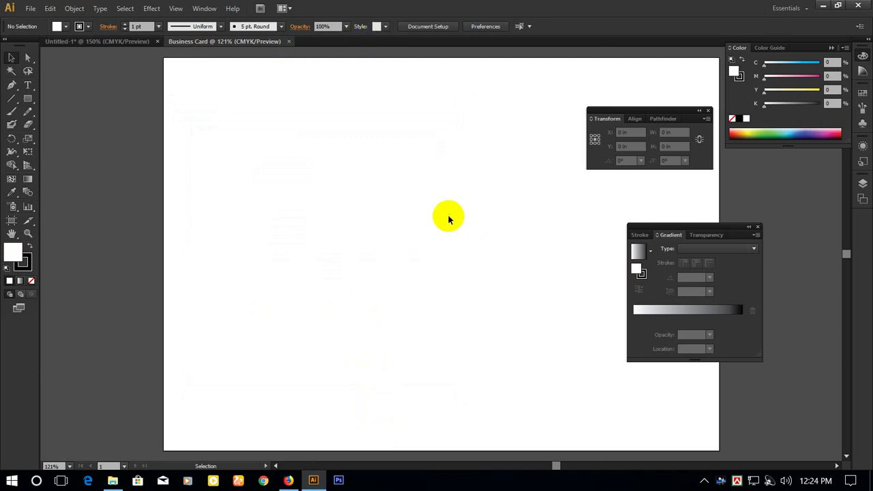
Set the fill to none and make the black stroke the active color attribute.
drag(421, 214, 375, 212)
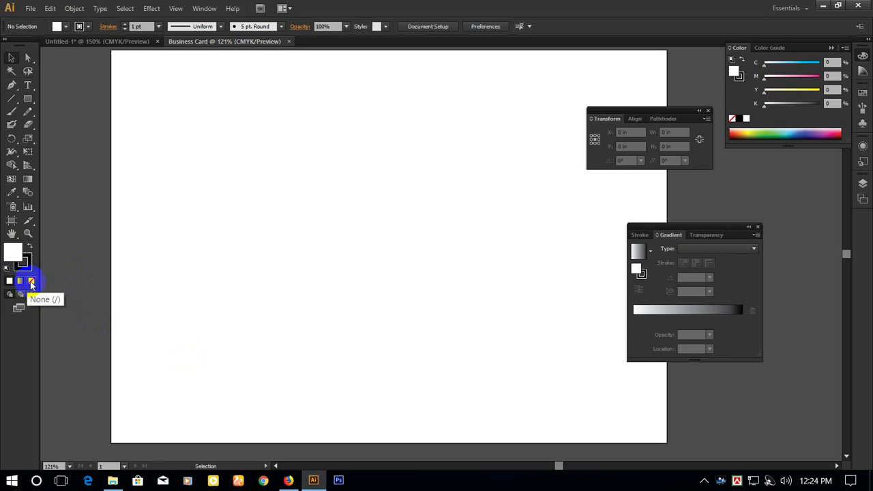
click(12, 254)
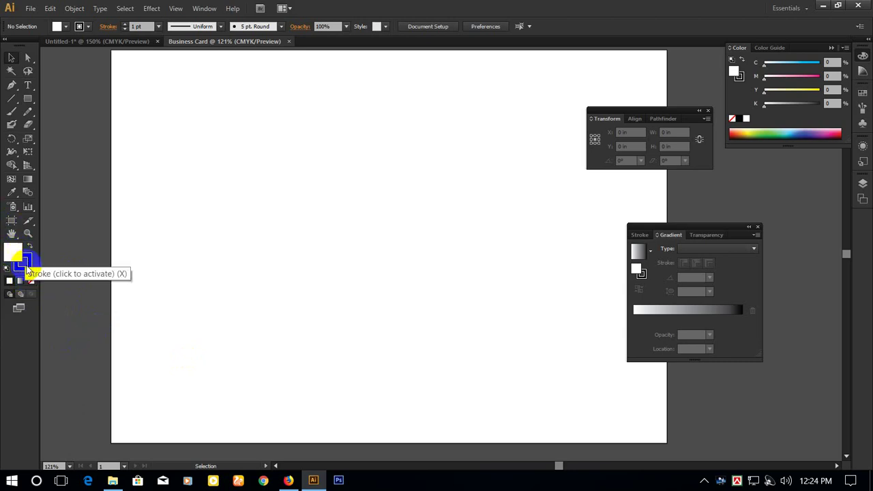
click(32, 281)
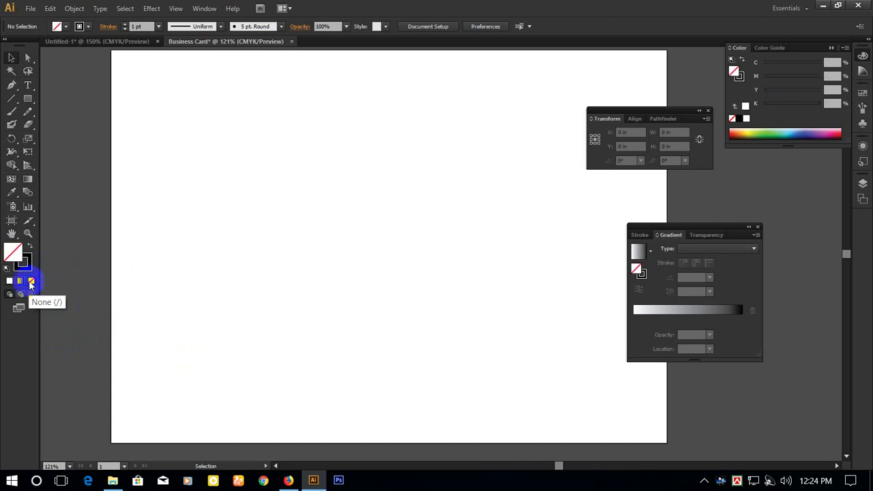
click(28, 271)
click(29, 265)
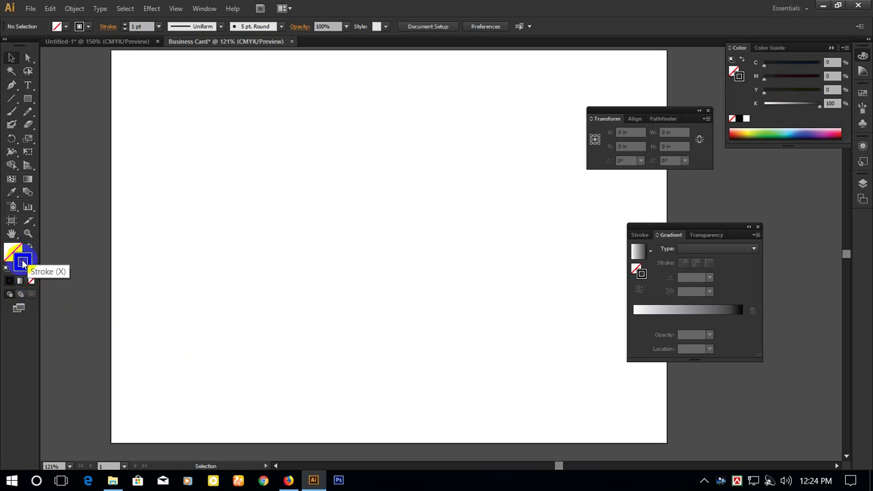
Create a rectangle 3.25 in wide and 2 in high on the artboard with the Rectangle tool.
click(31, 100)
drag(57, 124, 87, 103)
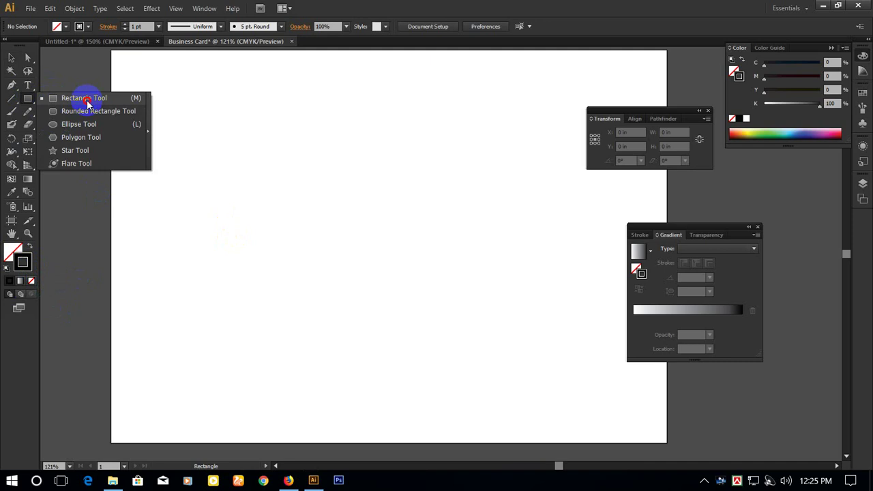
drag(88, 104, 86, 100)
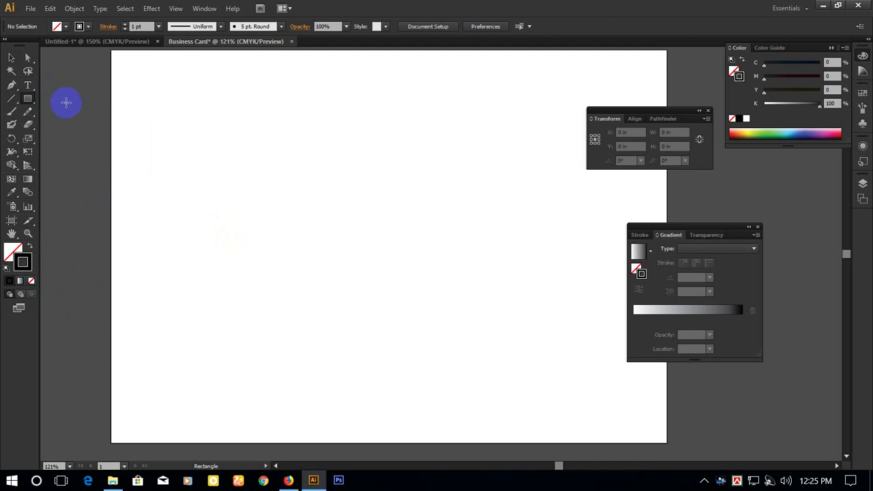
drag(28, 98, 90, 102)
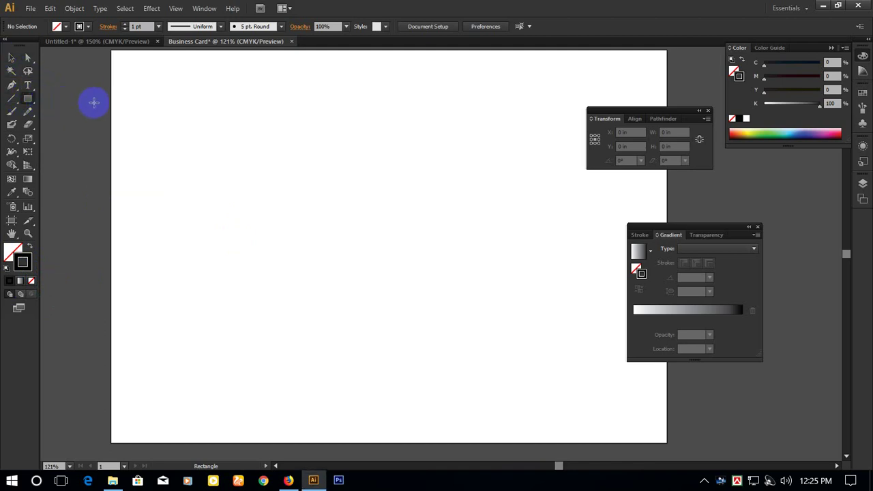
click(227, 194)
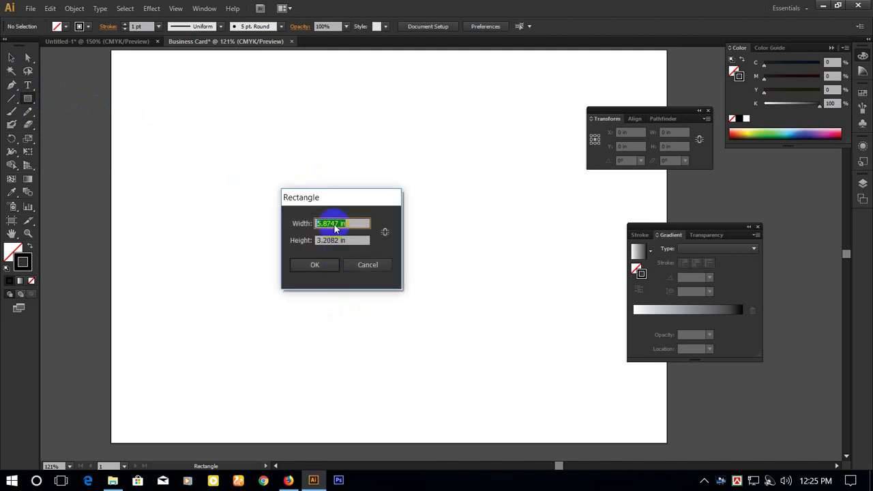
drag(337, 197, 249, 166)
click(250, 213)
click(251, 192)
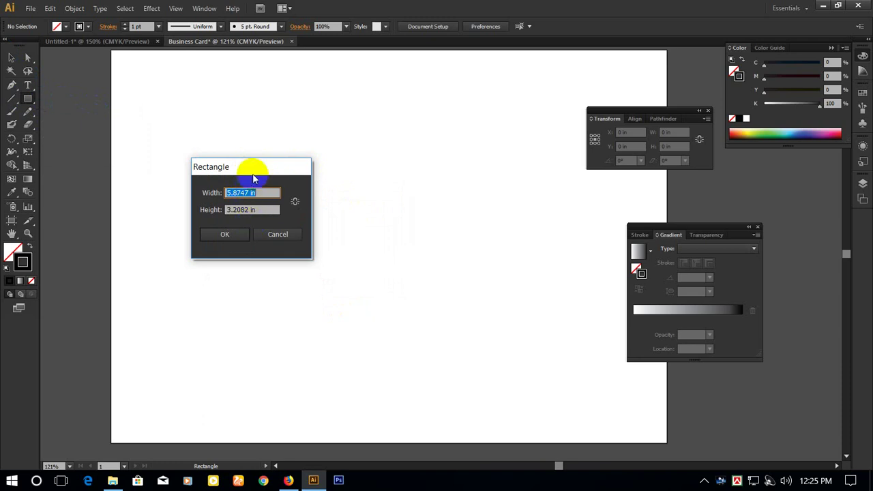
click(249, 192)
double_click(249, 192)
text(3.25)
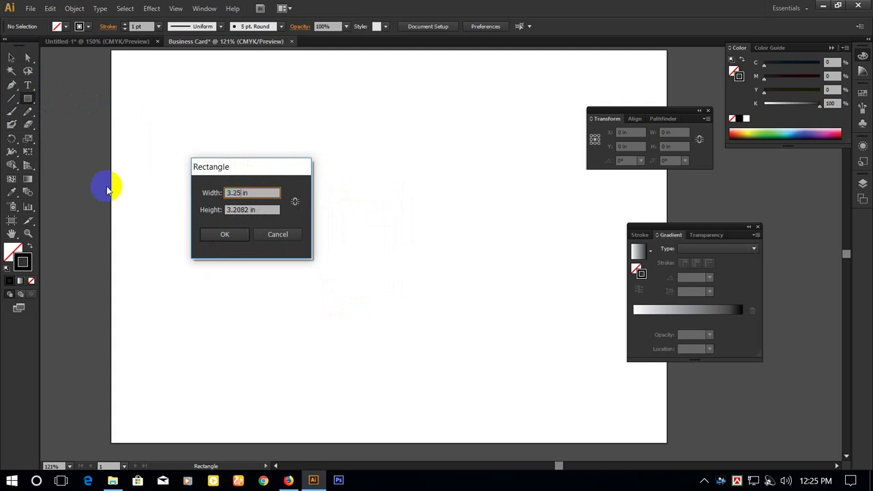
key(Tab)
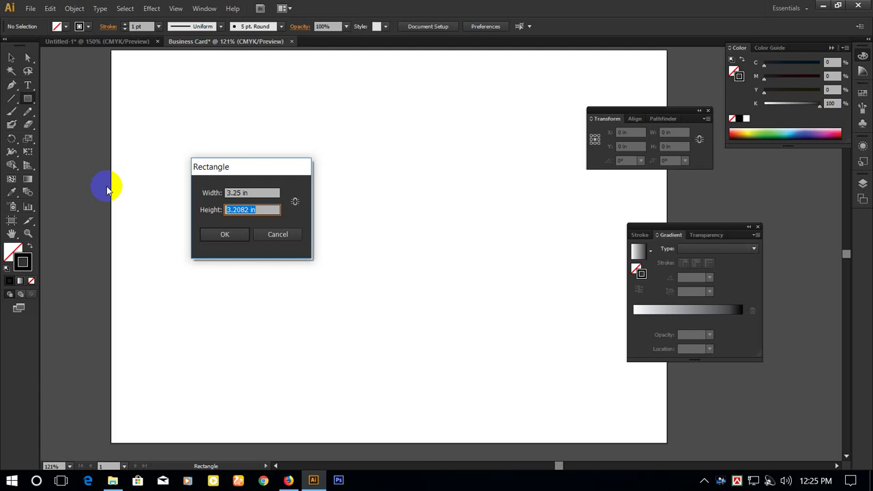
text(2)
key(Return)
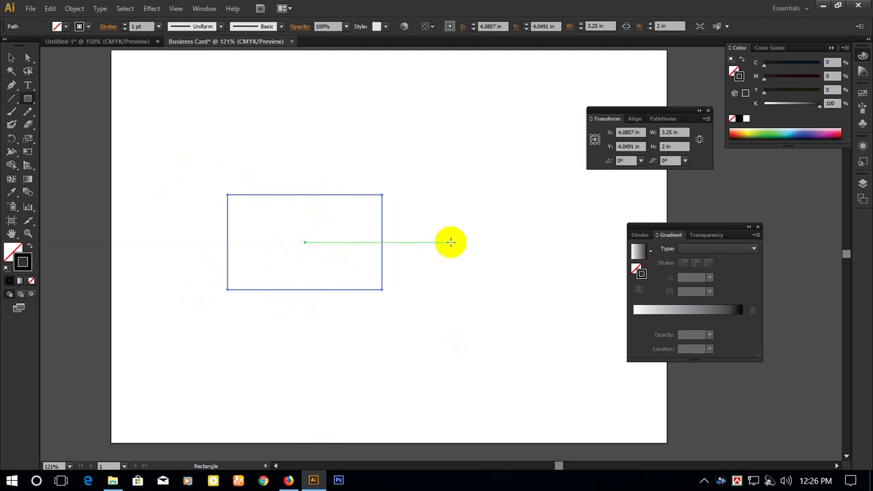
Offset the card rectangle's path outward by 0.05 in with miter joins, using the preview.
click(95, 166)
click(10, 59)
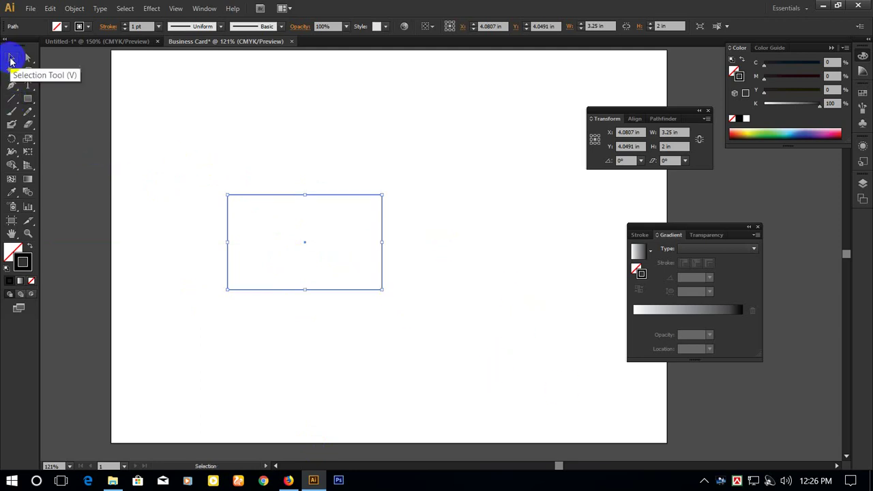
drag(198, 157, 326, 268)
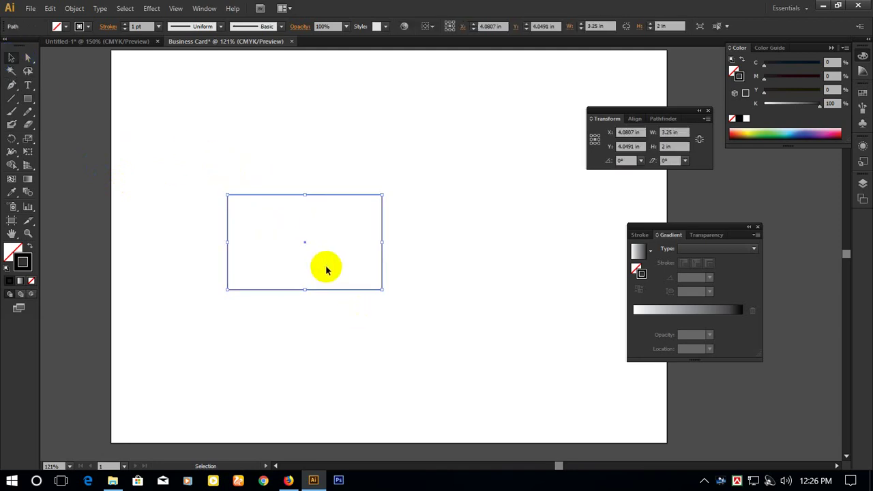
key(a)
key(ctrl+plus)
key(ctrl+plus)
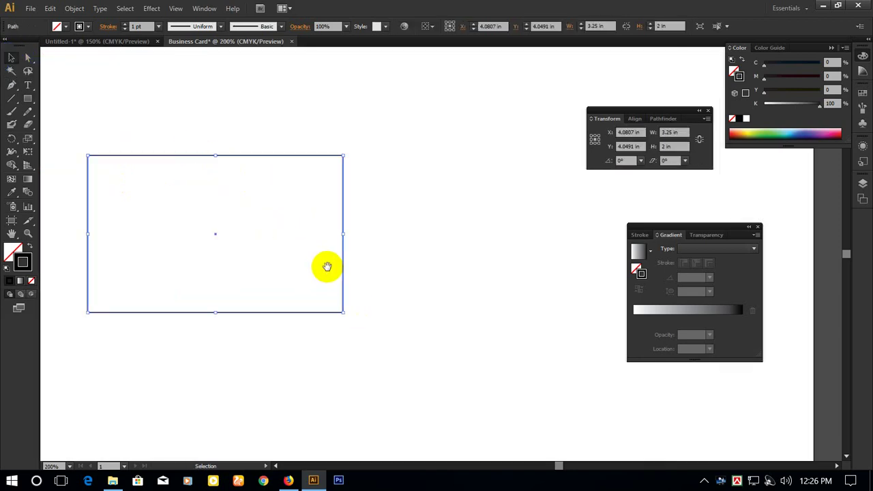
drag(136, 96, 224, 179)
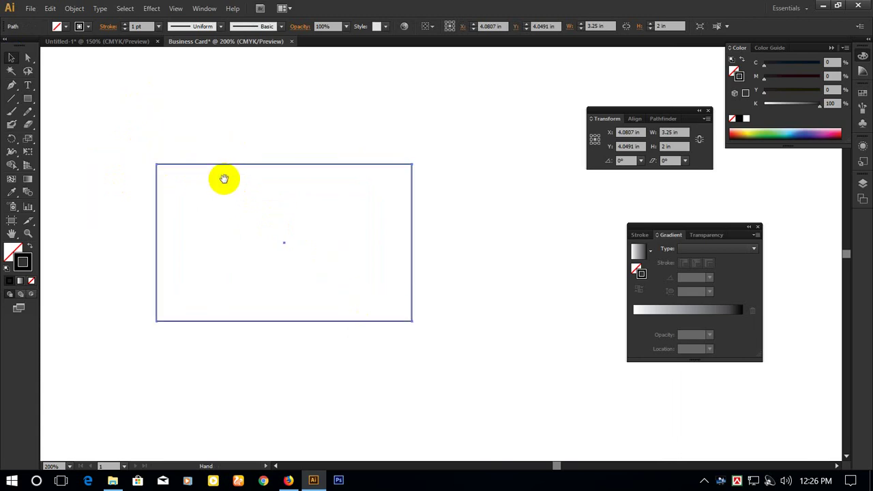
click(74, 8)
mouse_move(117, 248)
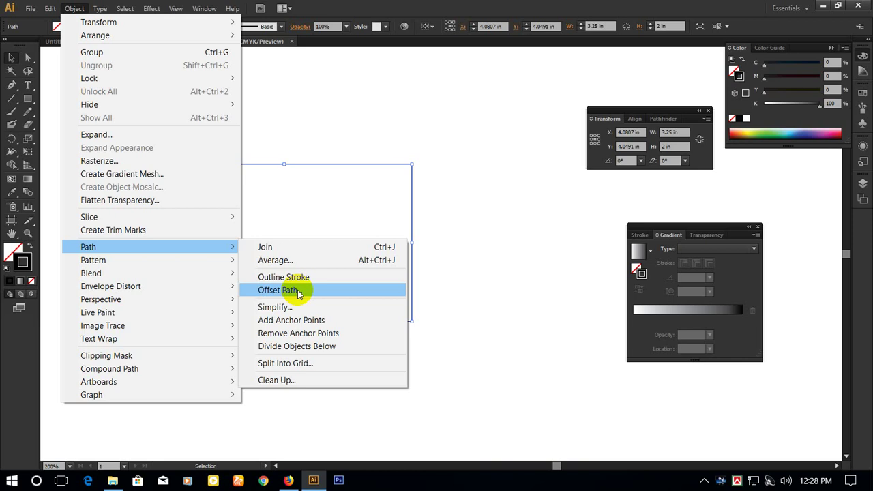
click(298, 290)
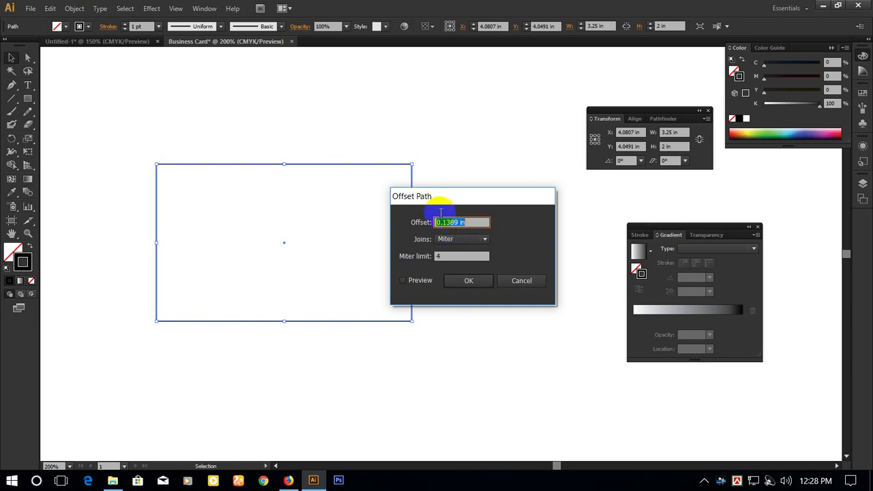
click(416, 280)
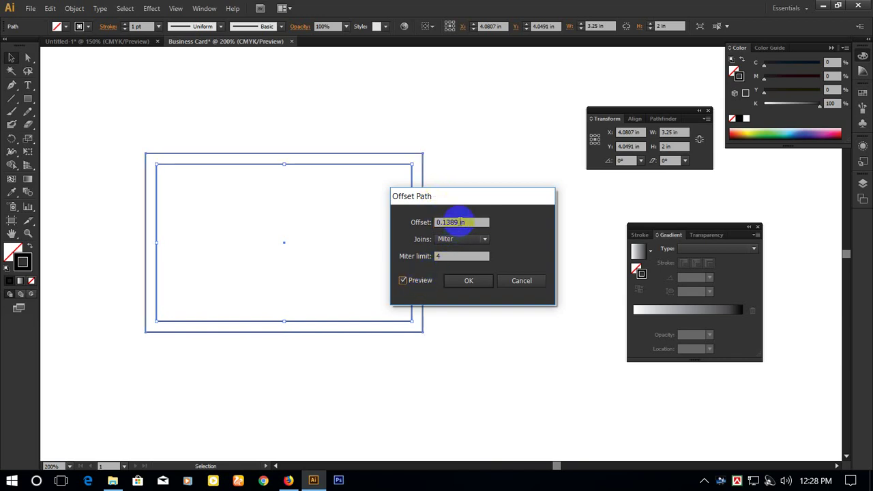
double_click(450, 222)
text(.05in)
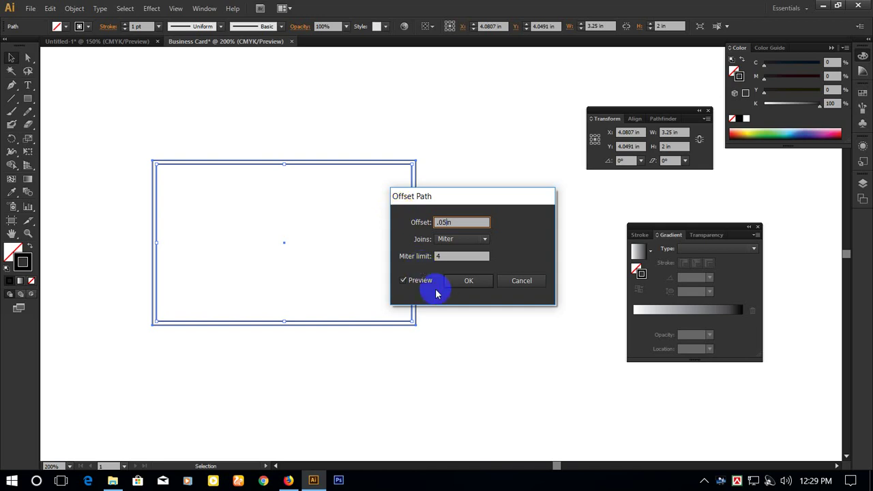
click(468, 281)
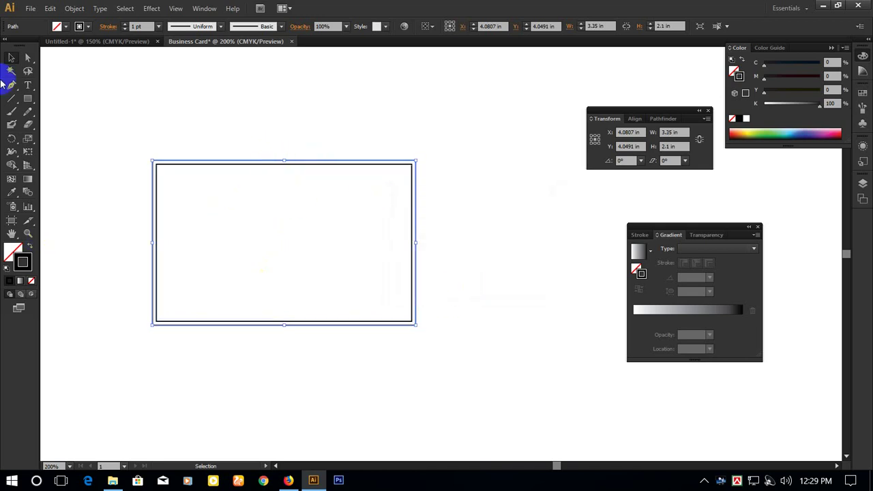
click(12, 55)
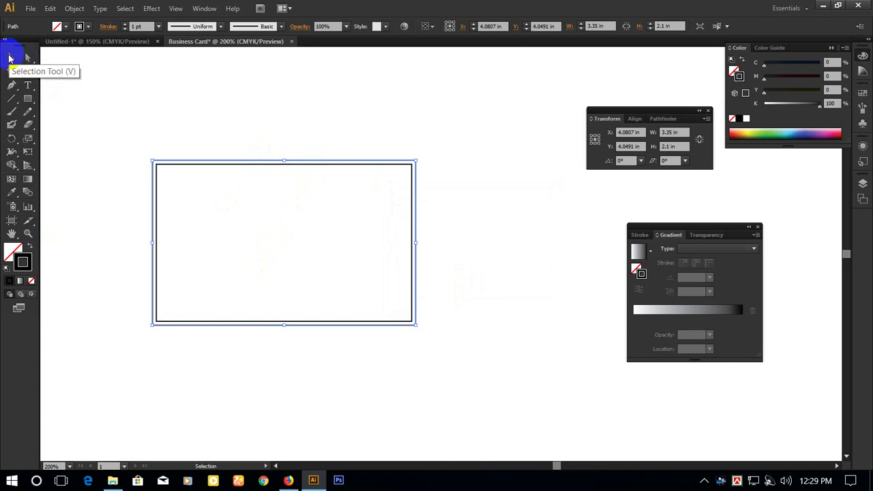
click(13, 58)
click(234, 139)
drag(206, 140, 158, 141)
click(208, 147)
click(300, 207)
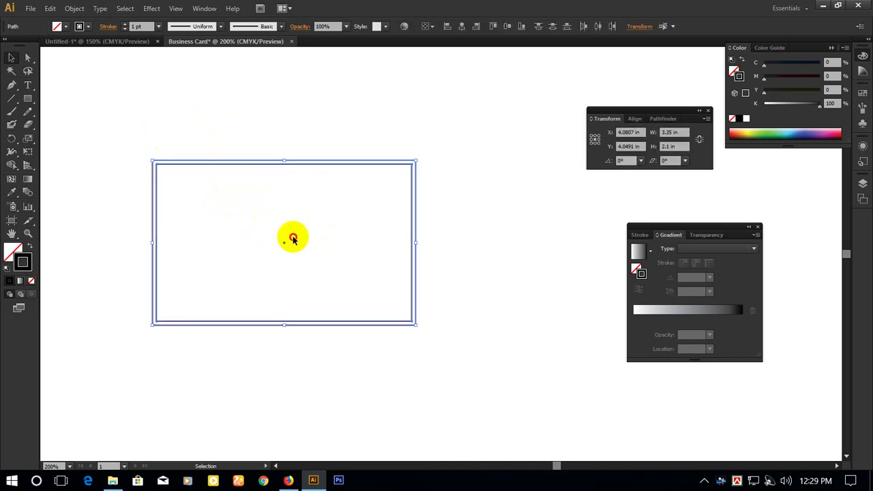
drag(308, 244, 214, 116)
click(298, 282)
drag(304, 283, 232, 140)
click(309, 292)
drag(308, 292, 229, 142)
click(306, 284)
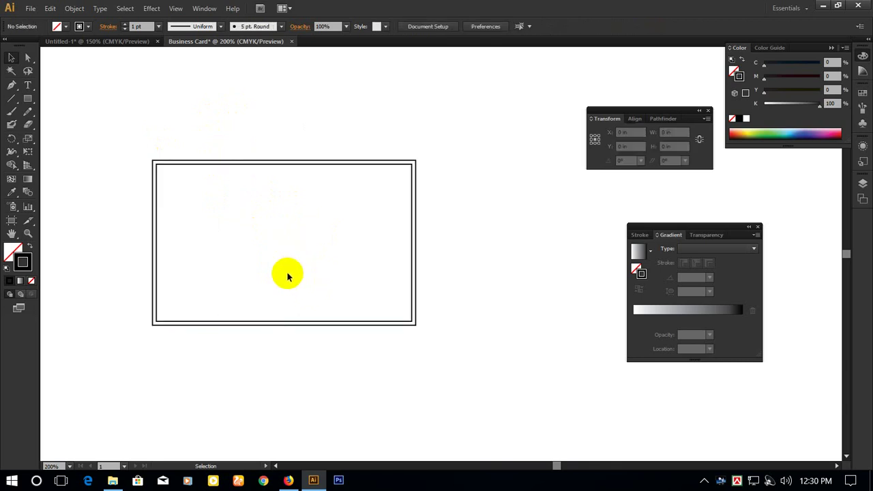
drag(287, 276, 214, 141)
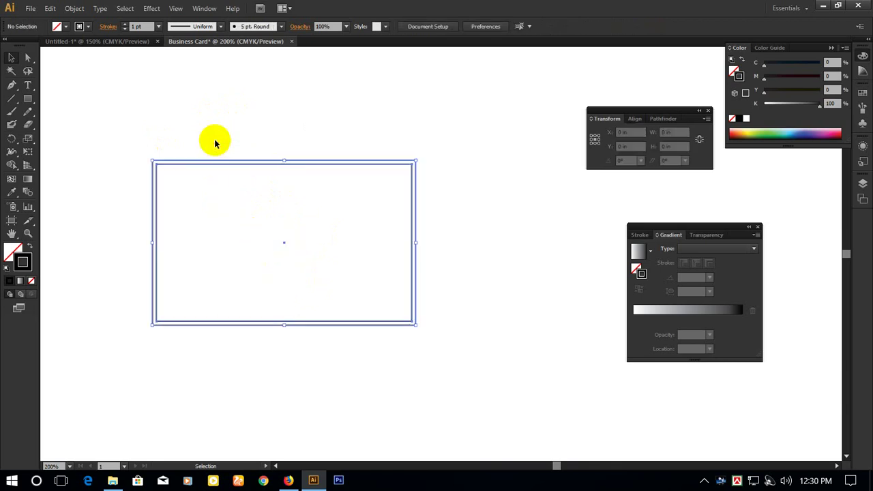
click(323, 279)
drag(318, 276, 230, 130)
click(311, 279)
drag(333, 289, 211, 132)
click(308, 268)
drag(339, 282, 225, 121)
click(312, 279)
drag(327, 301, 219, 139)
click(325, 264)
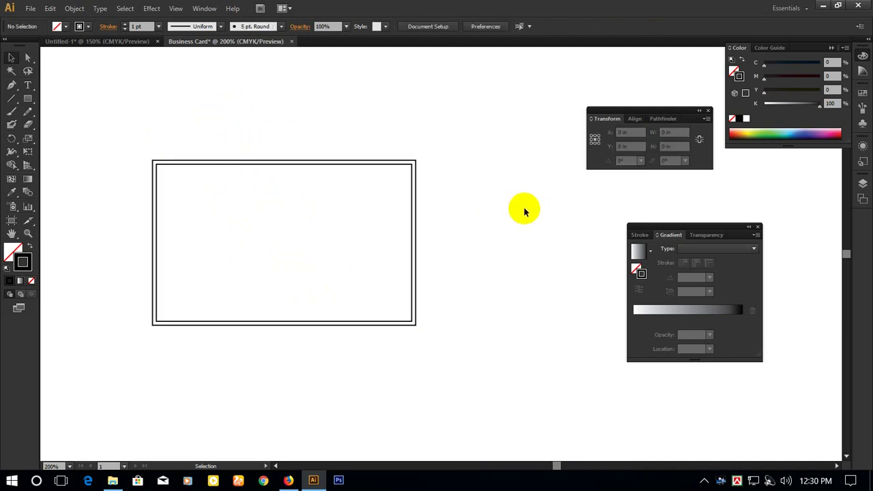
Select the inner 3.25 × 2 in card rectangle.
click(220, 163)
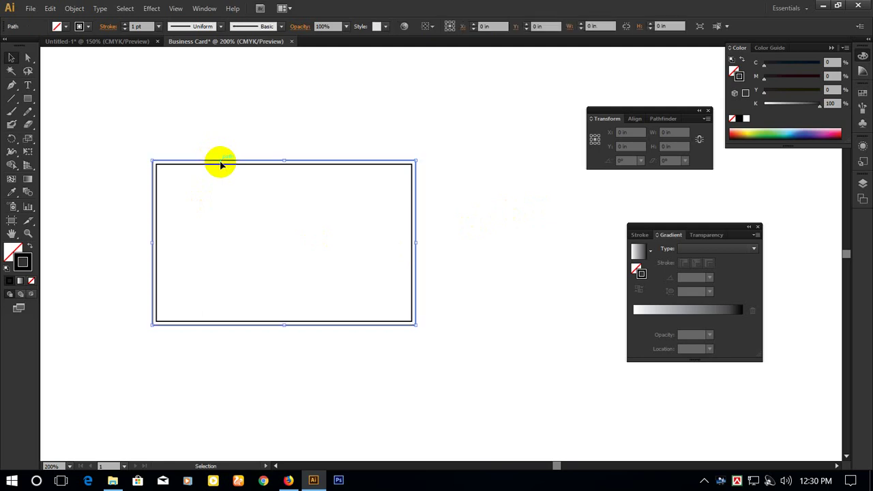
click(243, 202)
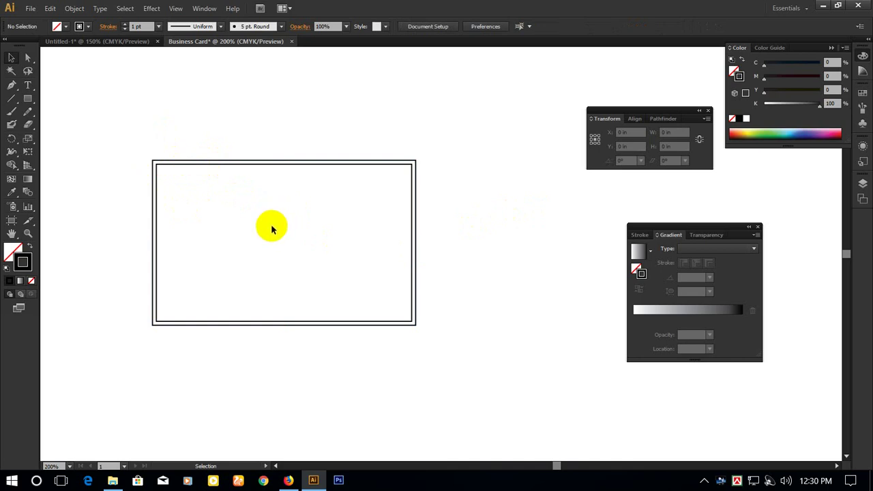
click(165, 168)
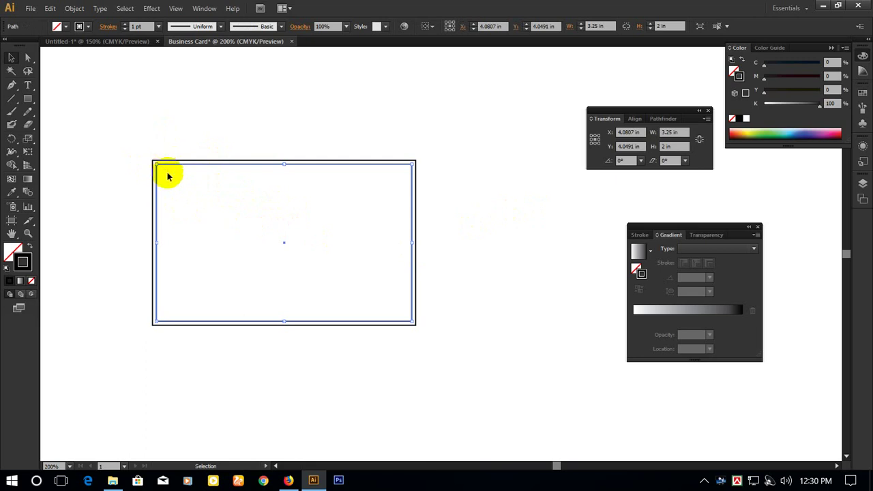
click(74, 8)
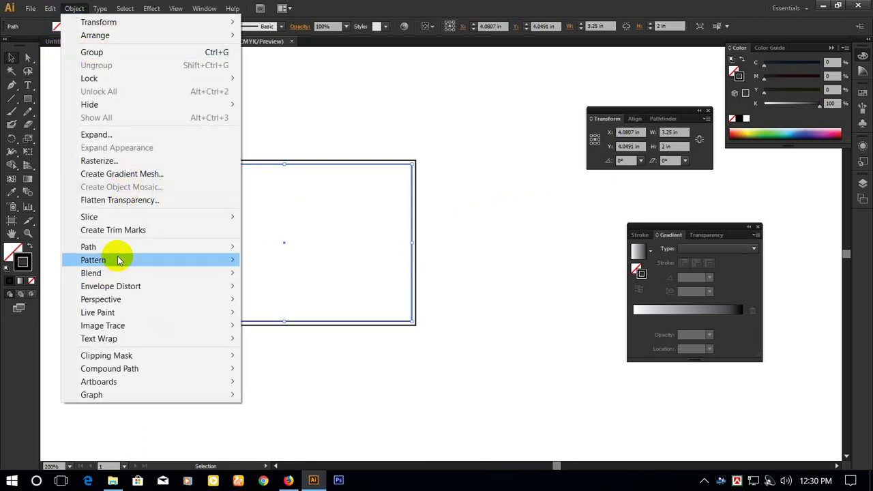
mouse_move(129, 250)
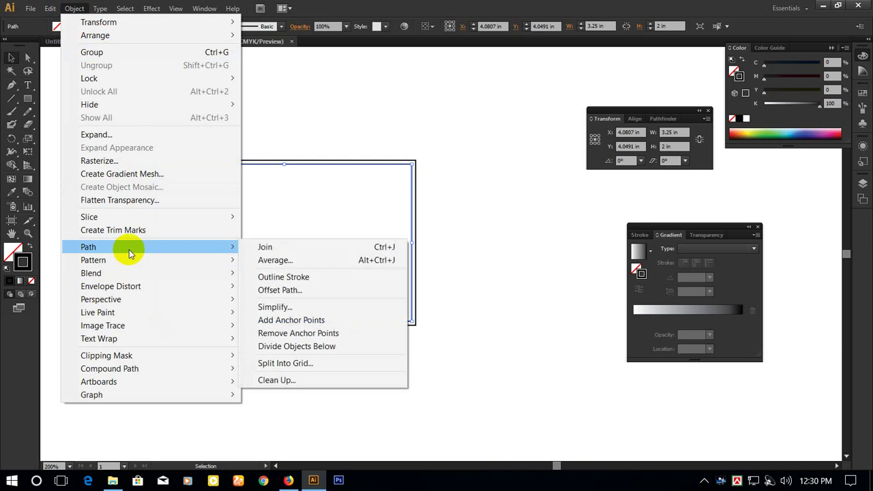
click(285, 292)
click(435, 258)
drag(440, 222, 515, 223)
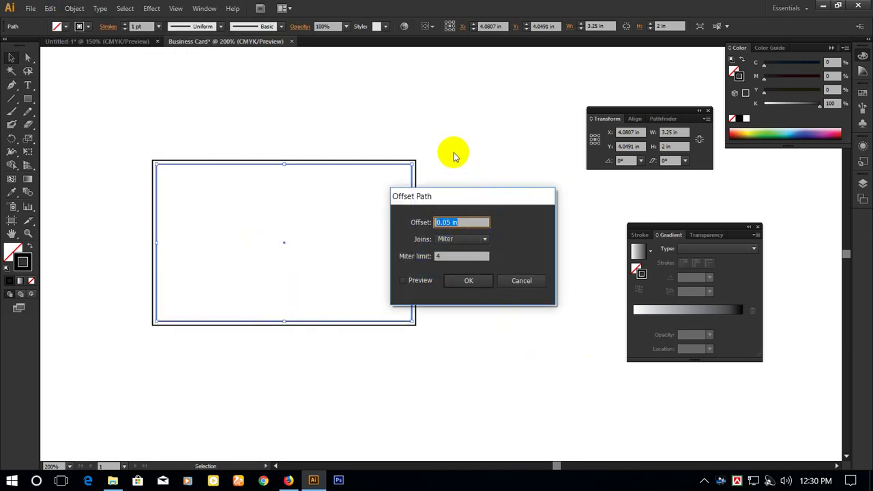
text(-.15)
click(420, 280)
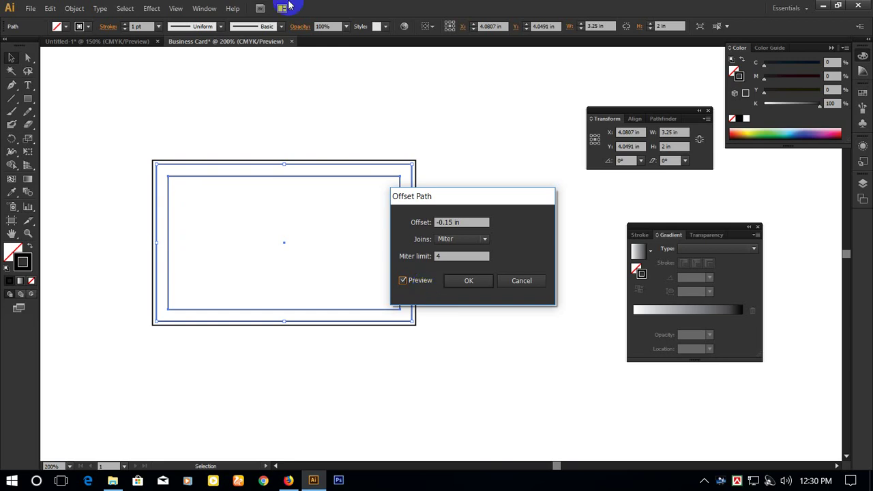
click(521, 281)
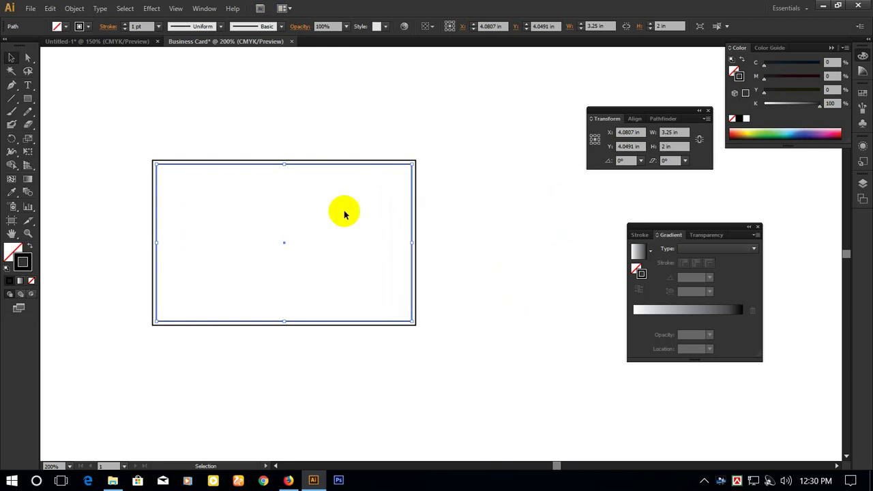
Offset the card rectangle's path inward by 0.15 in with miter joins, using the preview.
click(77, 7)
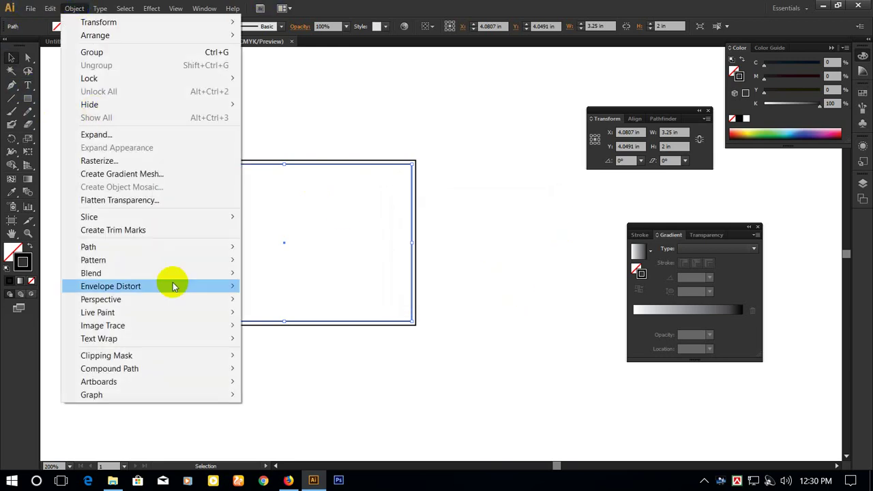
mouse_move(125, 247)
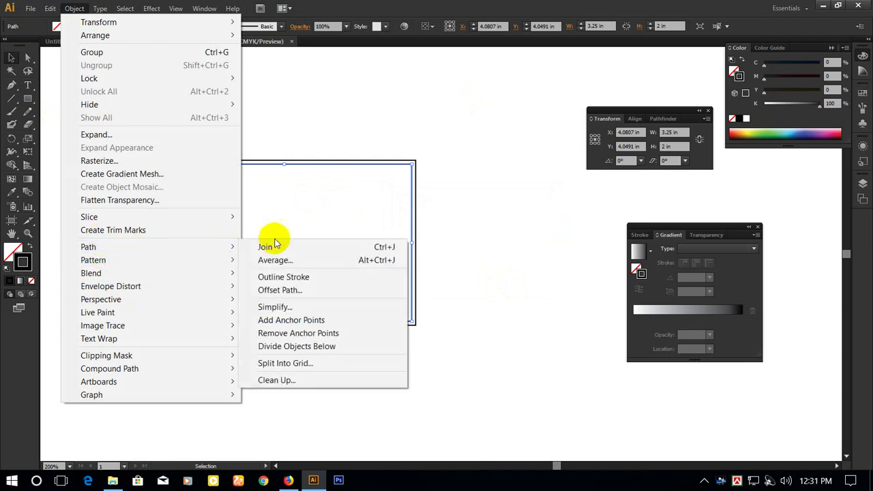
click(284, 289)
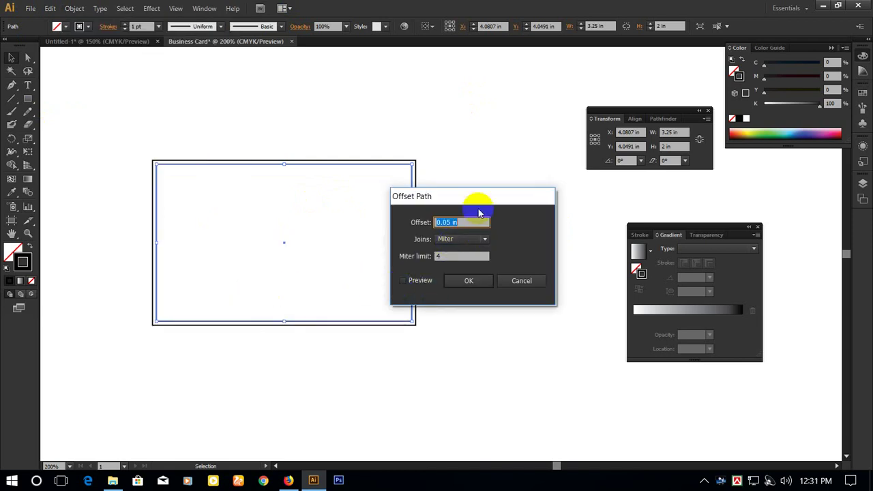
click(404, 280)
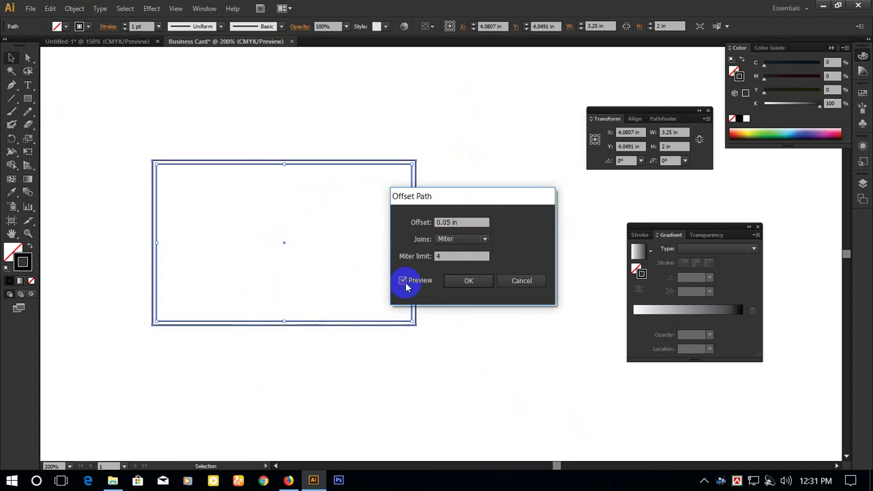
drag(478, 223, 433, 223)
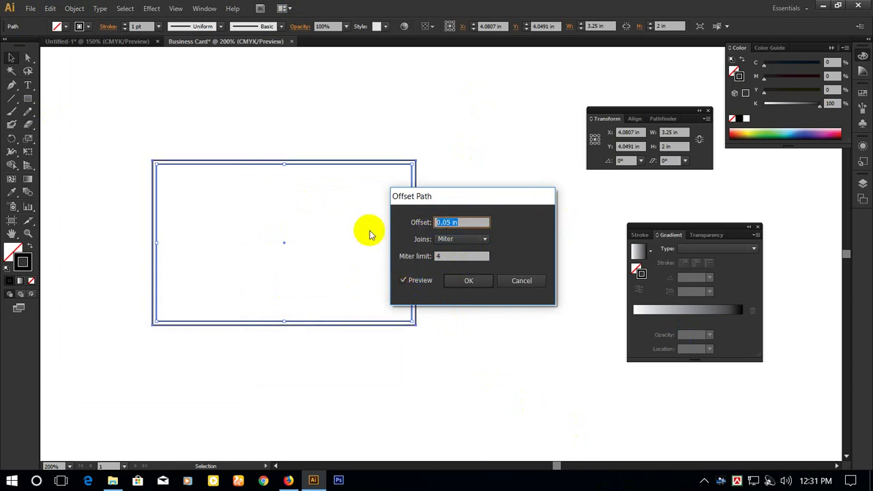
text(-.15)
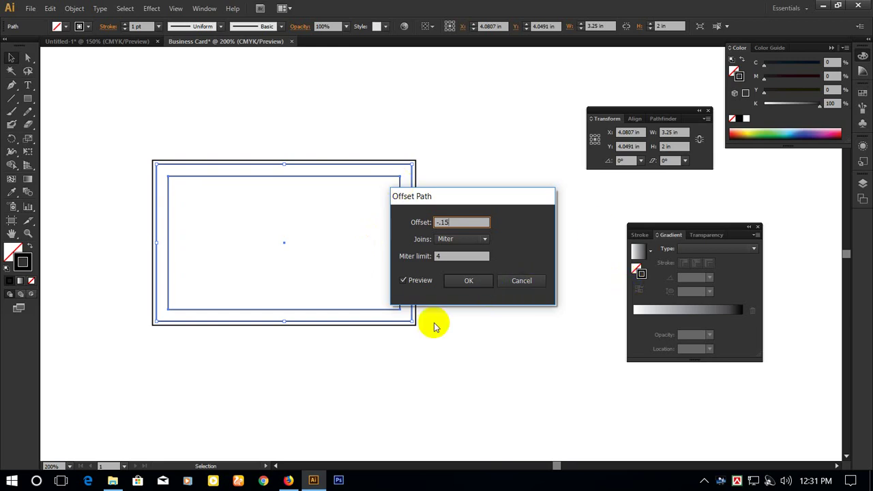
click(467, 280)
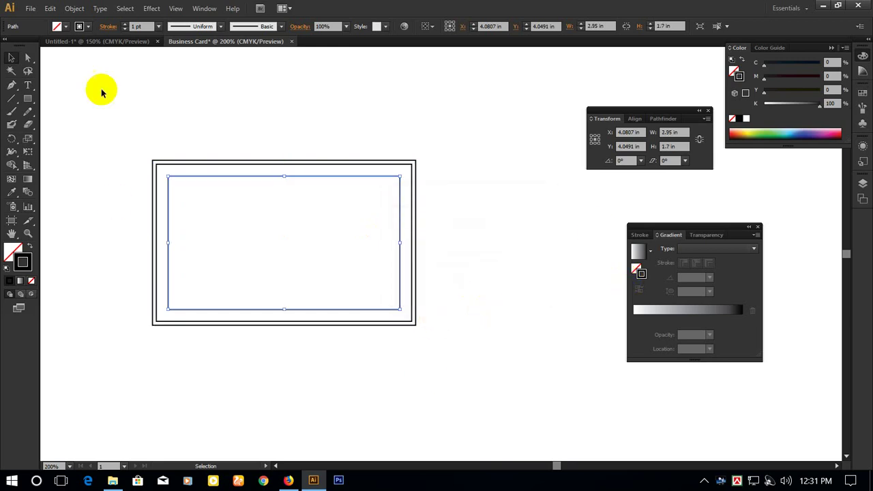
click(132, 86)
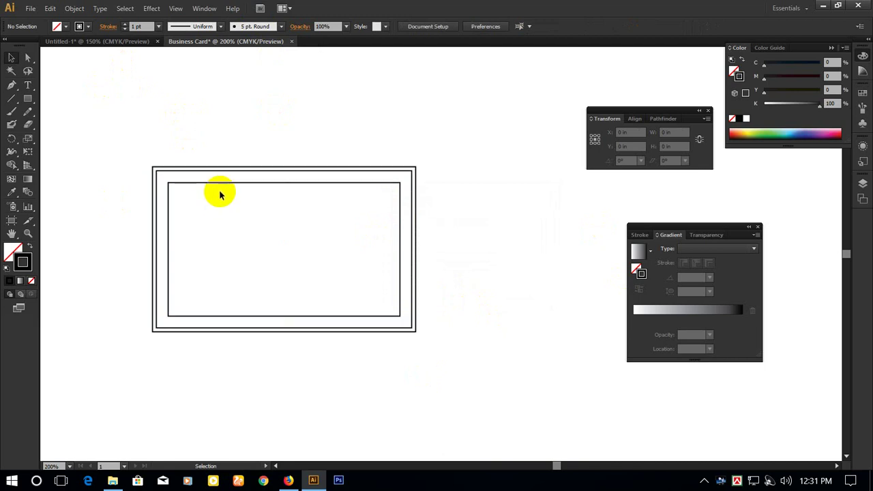
Convert the innermost rectangle of the card into guides.
click(183, 177)
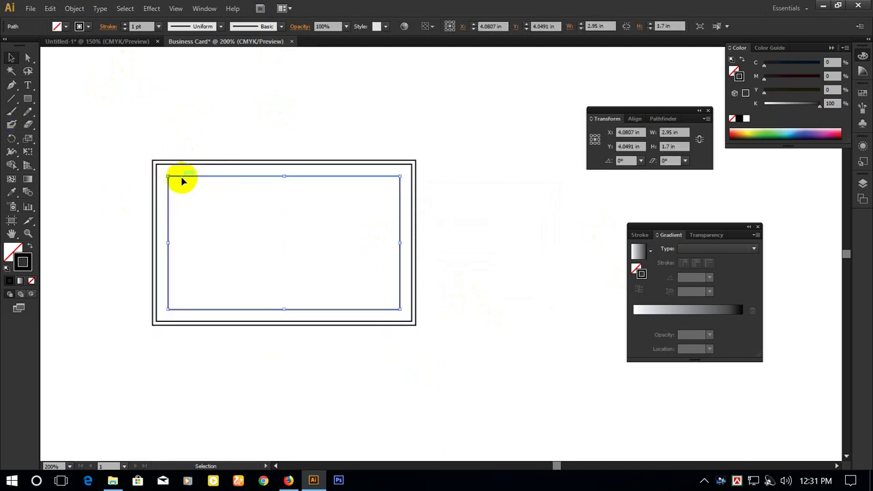
click(250, 181)
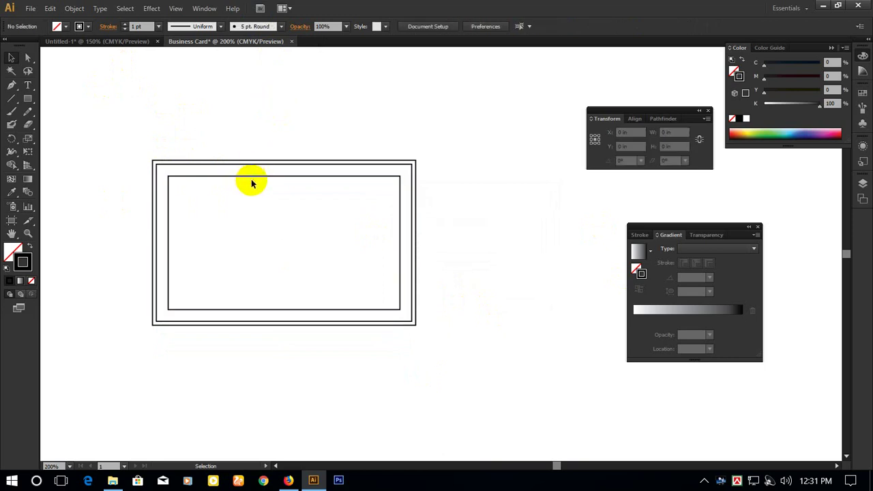
right_click(253, 181)
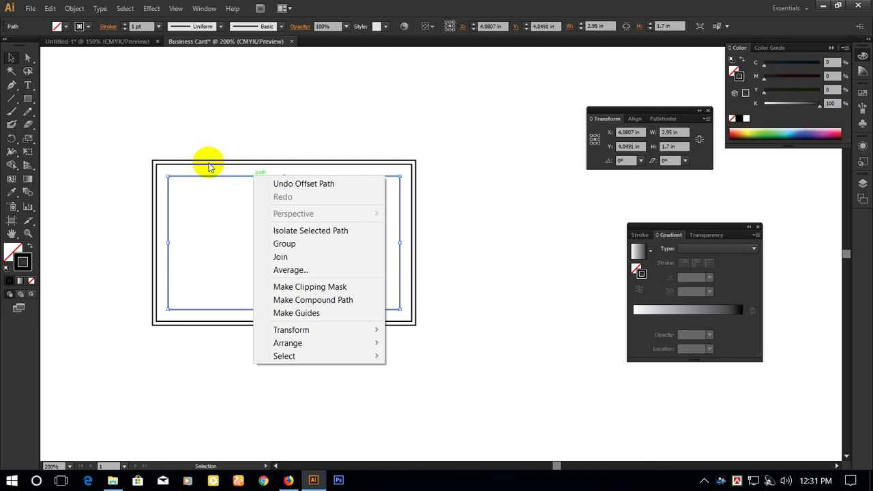
click(302, 314)
click(543, 403)
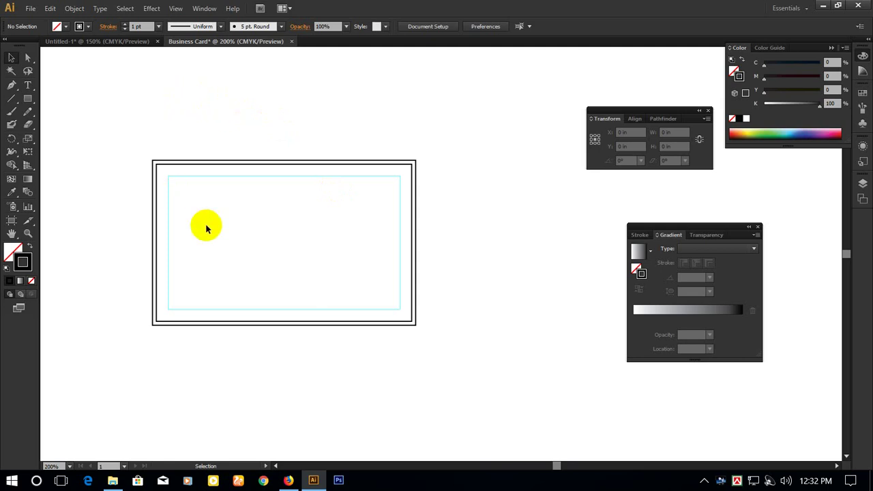
scroll(204, 225, up, 2)
scroll(231, 249, down, 3)
scroll(232, 249, up, 2)
scroll(232, 249, up, 1)
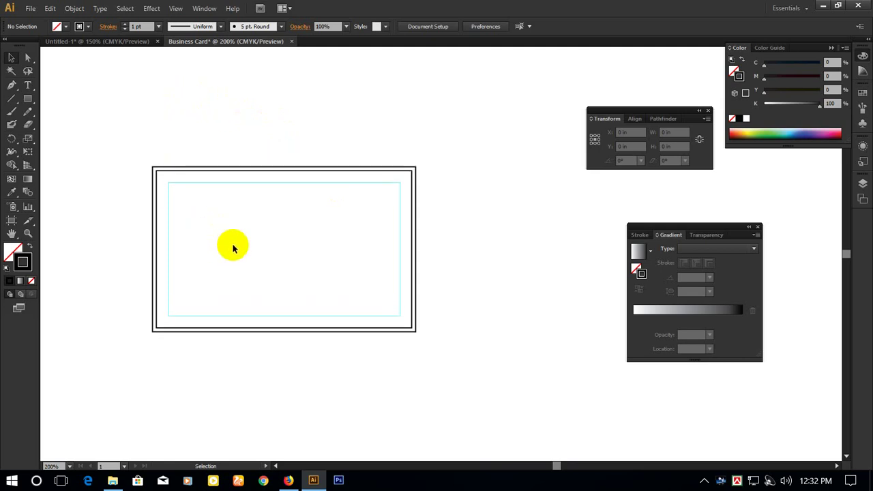
click(198, 182)
click(245, 123)
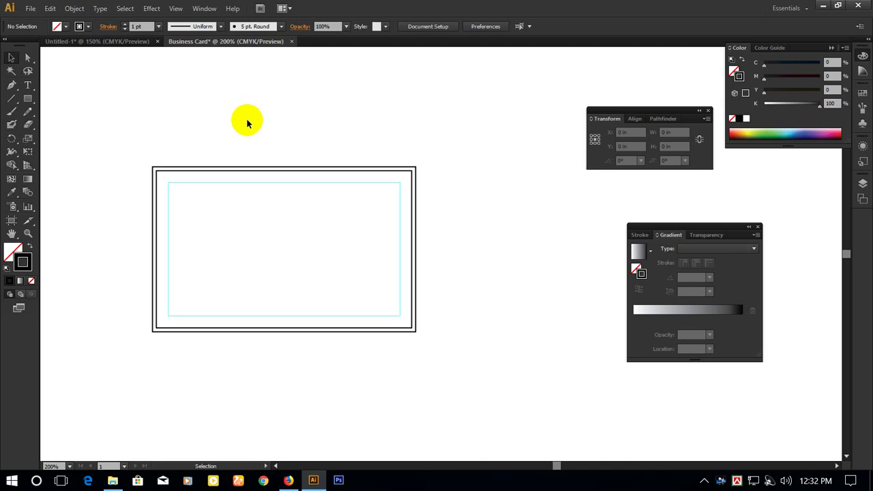
Try removing the stroke from both card outlines and undo the change.
drag(230, 154, 254, 176)
click(31, 280)
click(82, 270)
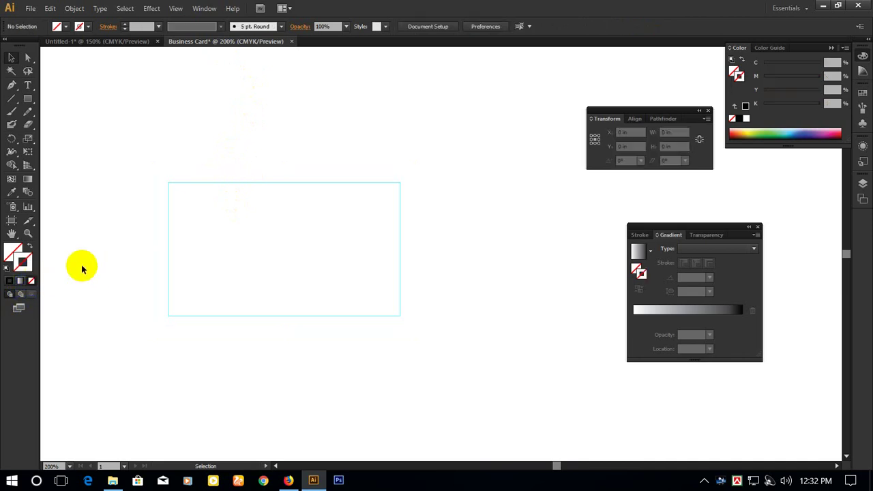
key(ctrl+z)
key(ctrl+z)
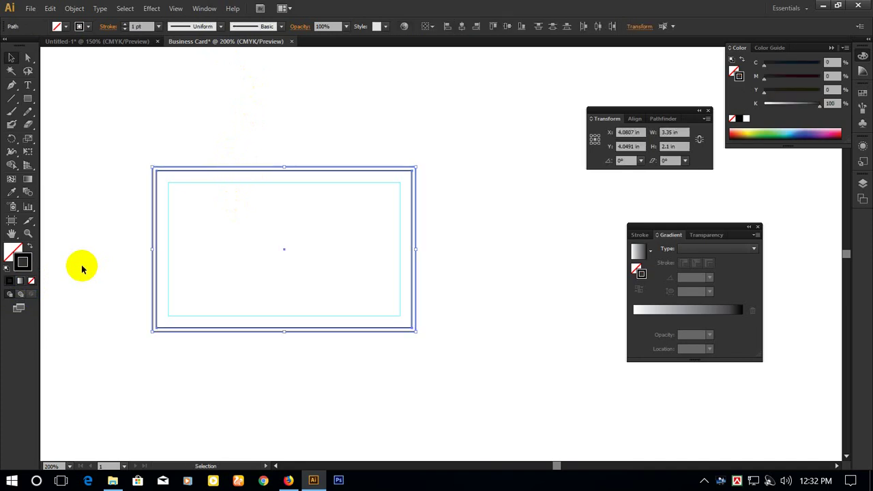
click(211, 142)
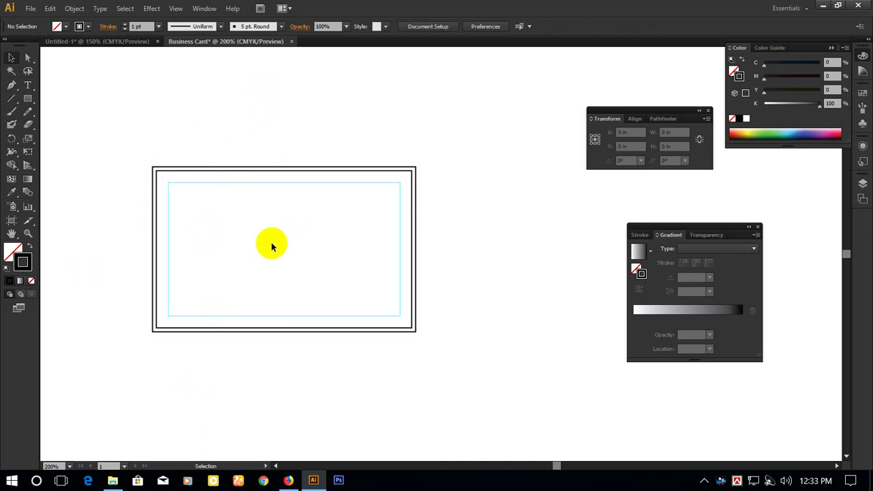
Duplicate both card outlines and their guide rectangle, placing the copy beside the original on its right at the same height.
drag(123, 140, 452, 400)
scroll(443, 300, right, 3)
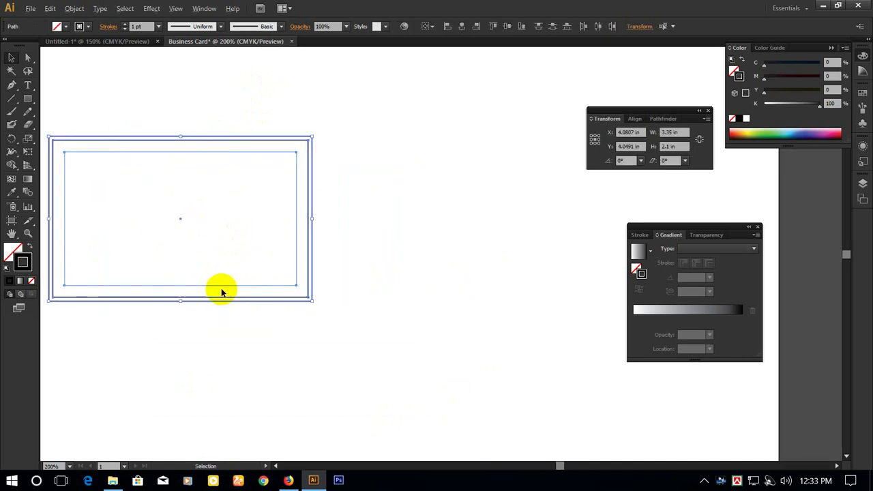
drag(234, 287, 522, 302)
click(438, 391)
drag(81, 115, 137, 179)
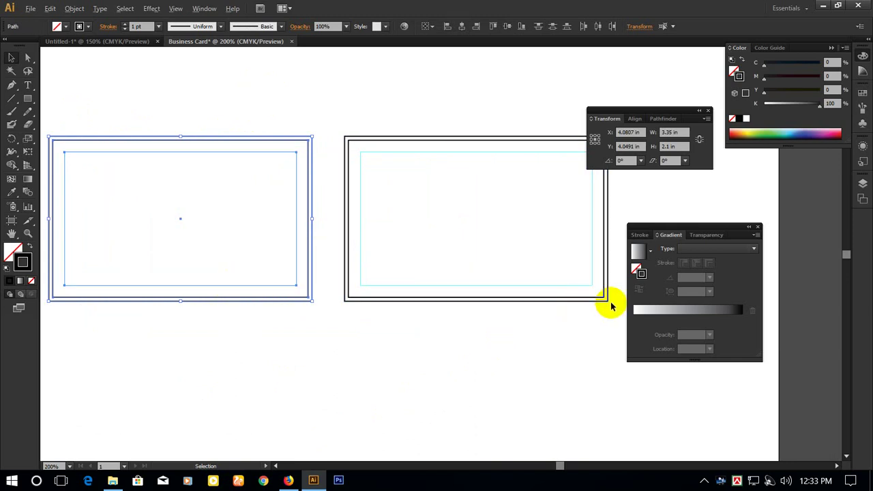
click(262, 434)
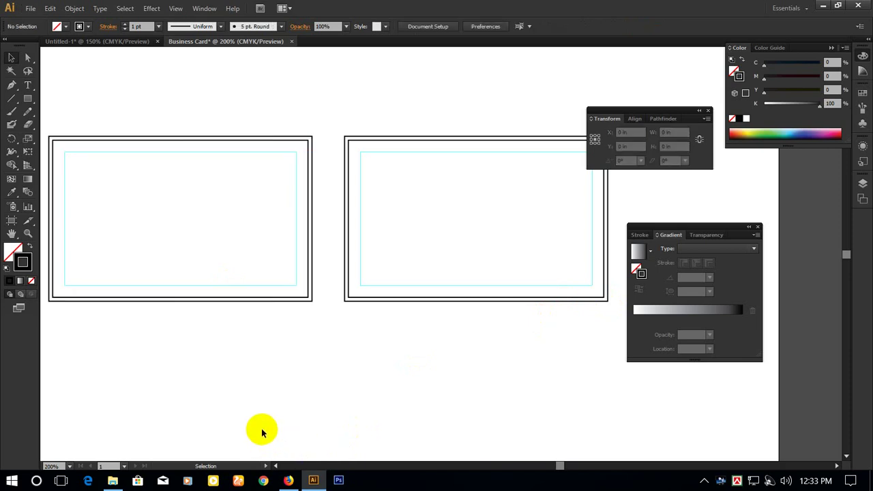
Draw a rectangle about 0.51 in wide and 0.56 in high inside the upper-left corner of the first card's guides.
mouse_move(214, 376)
mouse_down()
mouse_move(218, 386)
mouse_move(196, 408)
mouse_move(198, 423)
mouse_move(212, 380)
mouse_move(206, 386)
mouse_up()
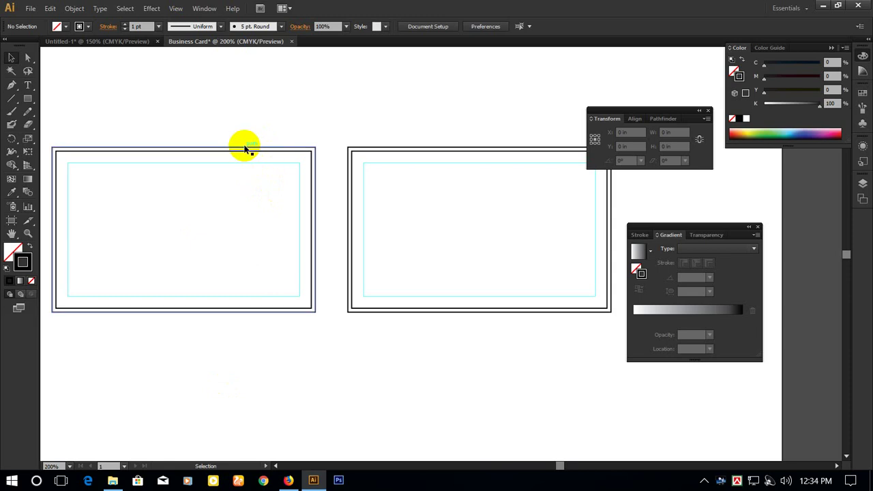
key(h)
drag(102, 221, 171, 187)
click(28, 98)
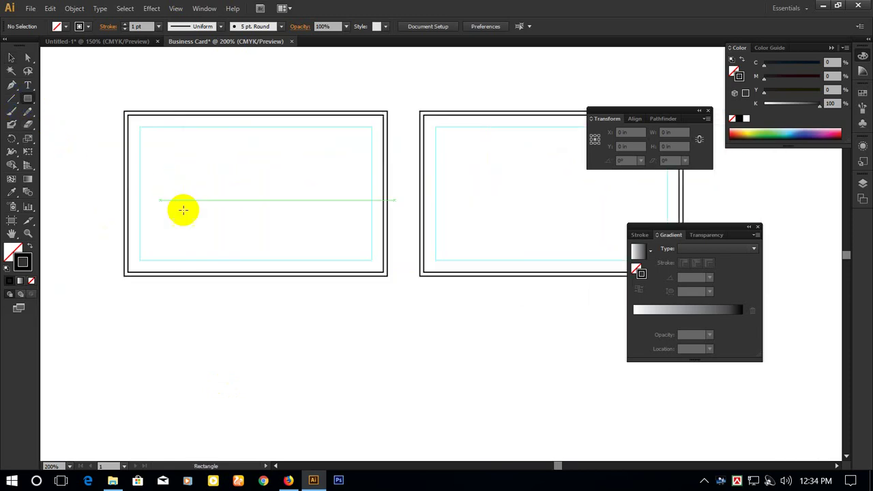
drag(145, 132, 186, 176)
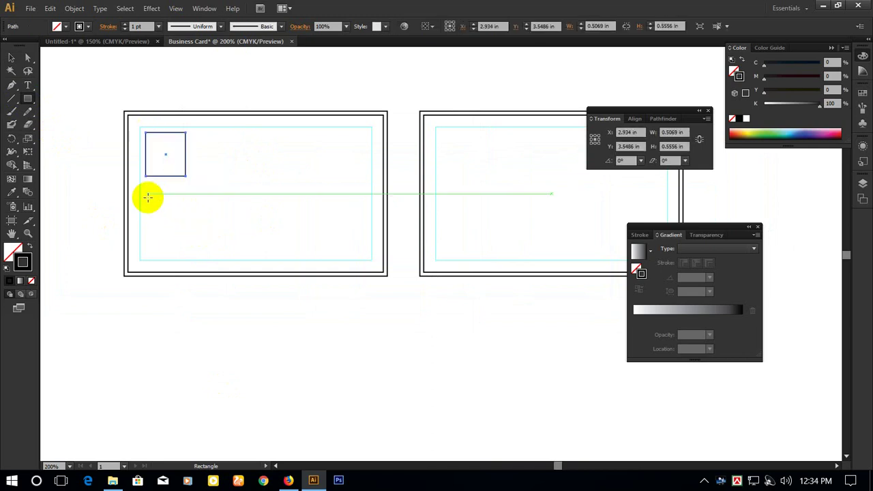
Draw a band 3.35 in wide and about 0.4 in high along the first card's bottom edge and fill it with black.
drag(124, 245, 388, 276)
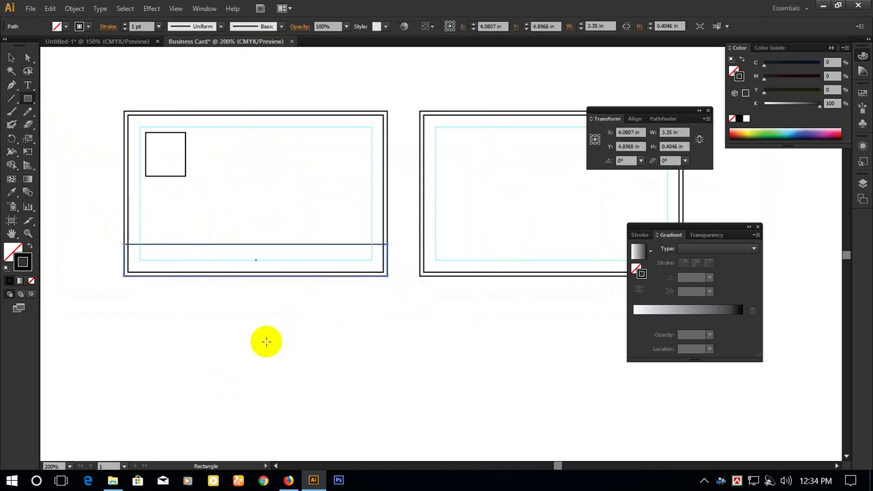
click(11, 57)
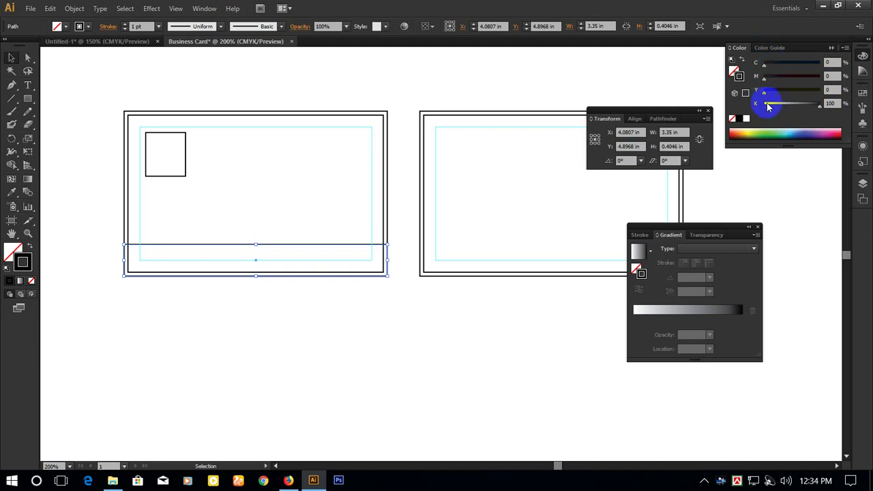
click(734, 71)
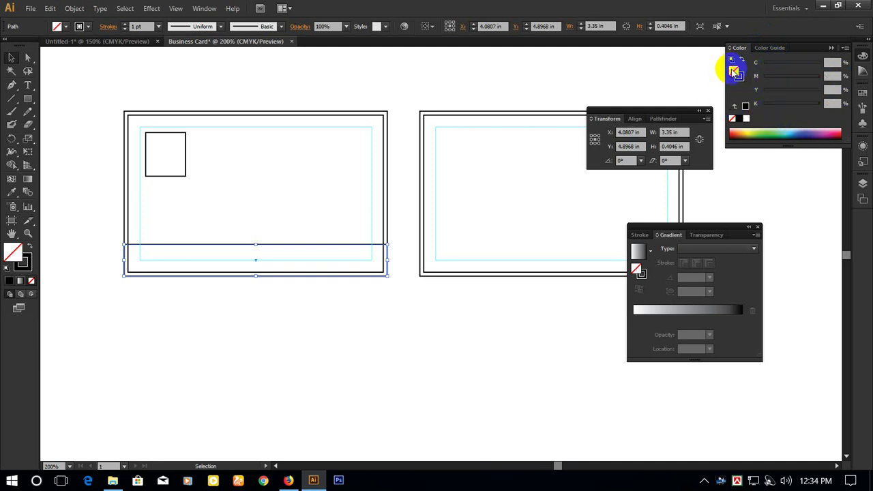
click(746, 107)
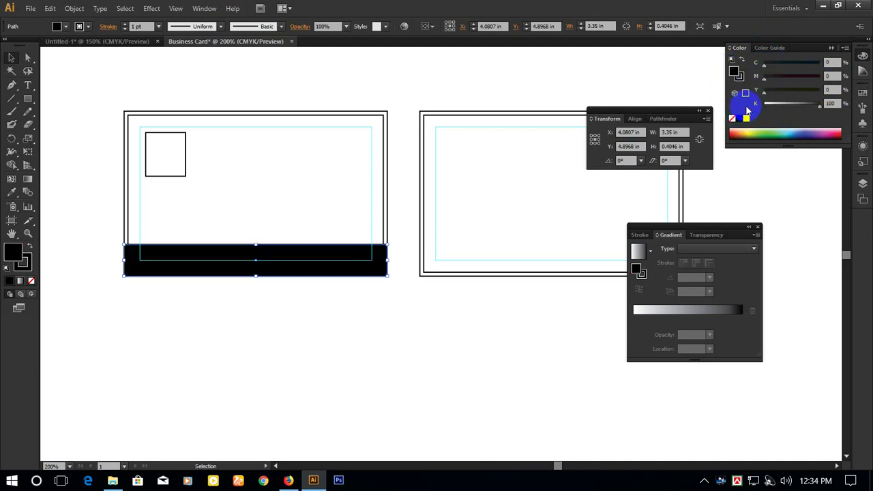
Fill the band along the first card's bottom edge with red, using 100% magenta and 100% yellow.
mouse_move(819, 106)
mouse_down()
mouse_move(754, 114)
mouse_move(774, 107)
mouse_move(789, 148)
mouse_move(769, 132)
mouse_move(766, 96)
mouse_move(822, 108)
mouse_move(819, 92)
mouse_up()
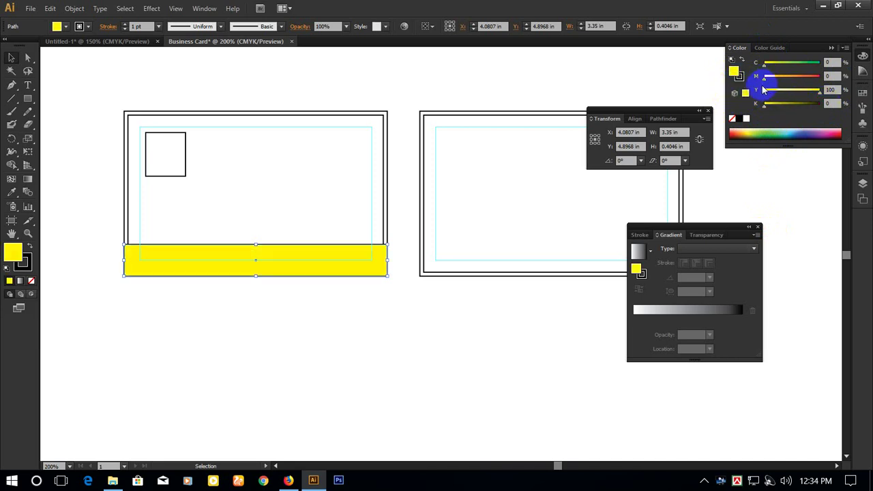
drag(763, 77, 820, 75)
click(244, 396)
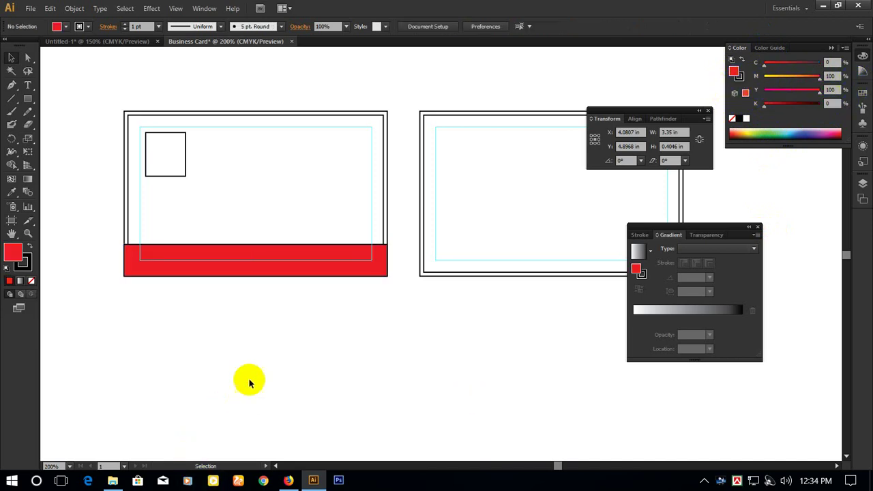
Remove the stroke from the red band on the first card.
click(268, 254)
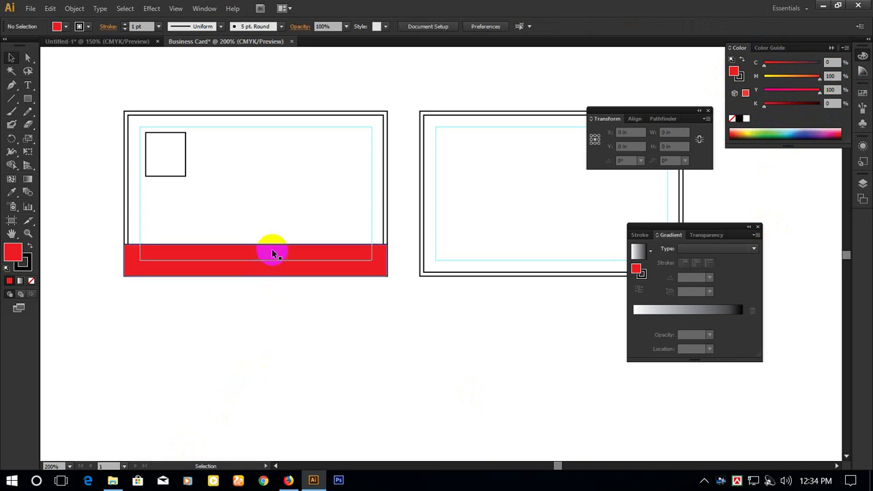
click(24, 262)
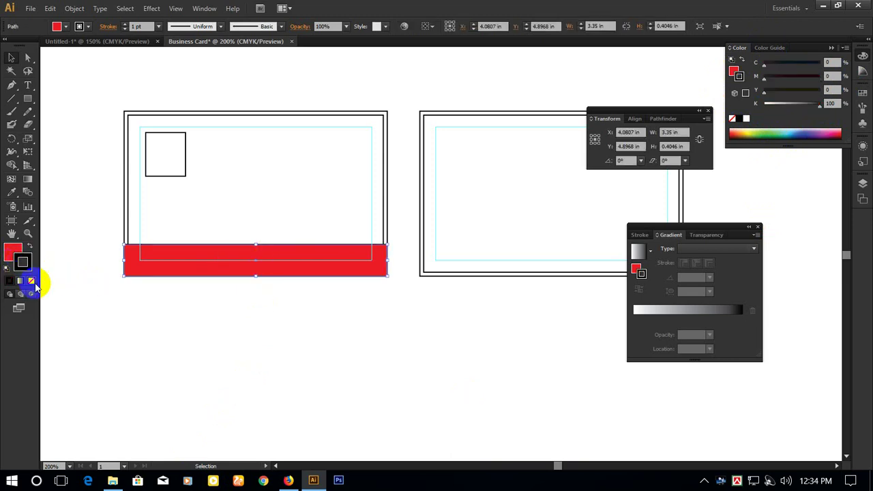
click(31, 281)
click(15, 250)
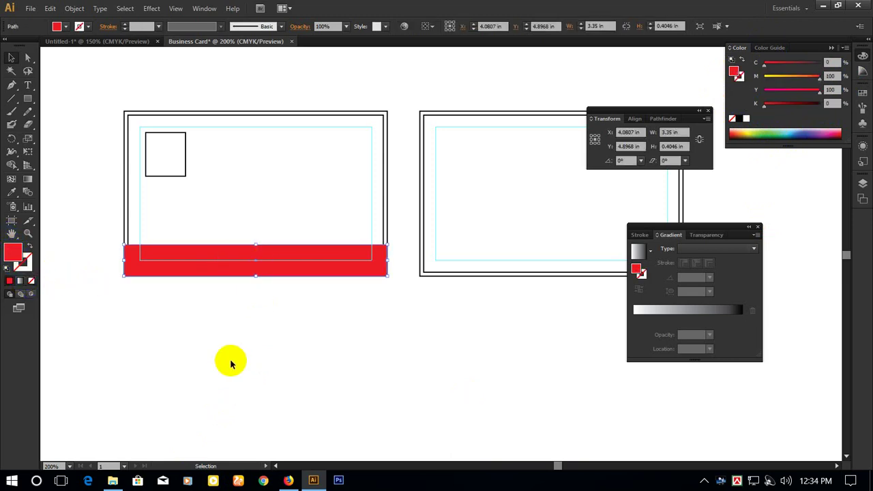
click(232, 358)
Draw two overlapping red rectangles stepping down from the outlined square on the first card, the lower one about 0.44 in wide and 0.66 in high.
click(12, 85)
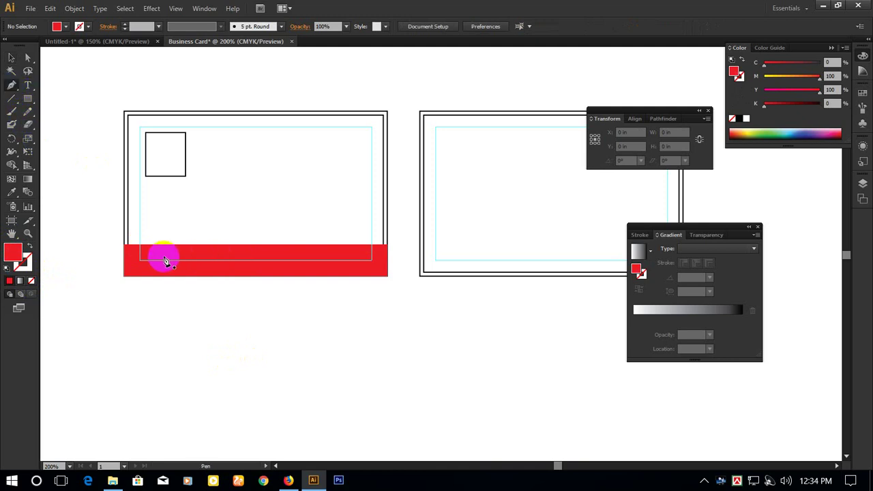
click(27, 99)
drag(169, 159, 212, 210)
drag(206, 181, 242, 233)
click(14, 59)
click(282, 377)
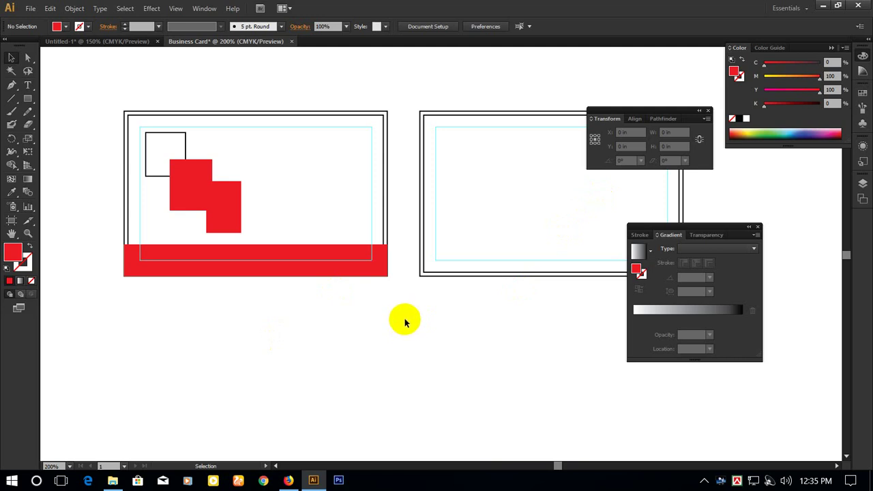
Delete both red rectangles, the outlined square and the bottom band from the first card.
drag(260, 161, 236, 241)
click(220, 220)
key(Delete)
click(177, 197)
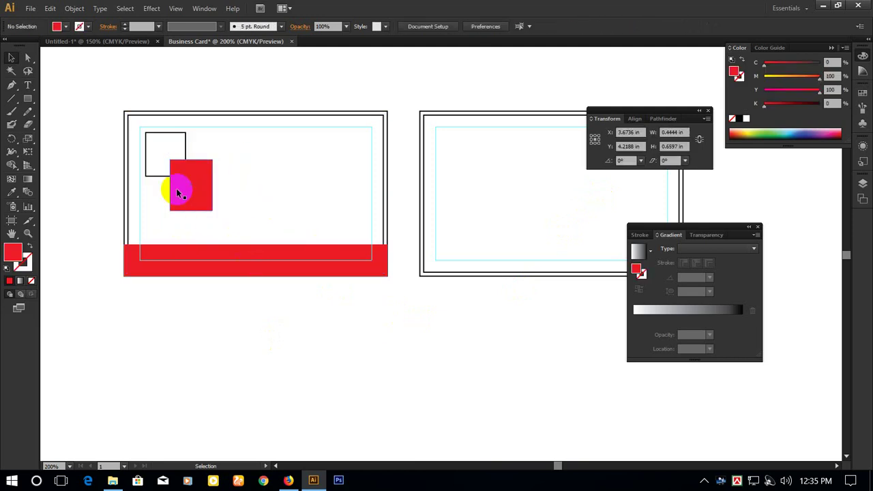
key(Delete)
click(254, 260)
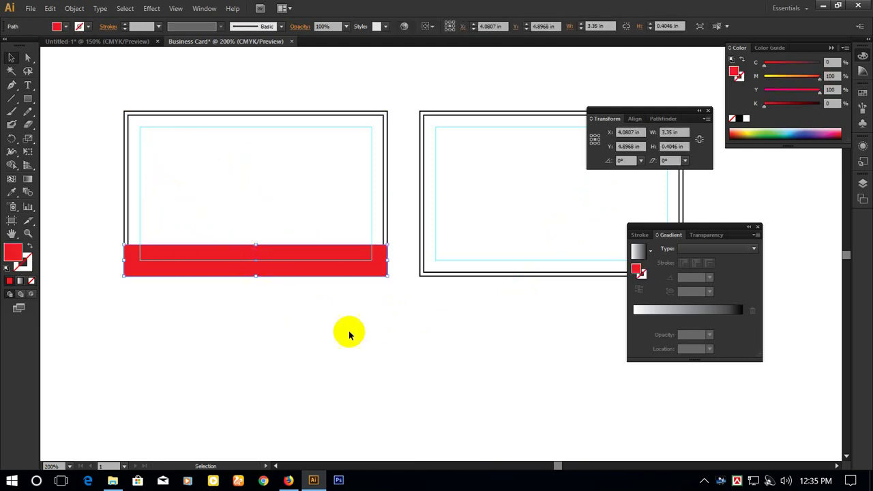
key(Delete)
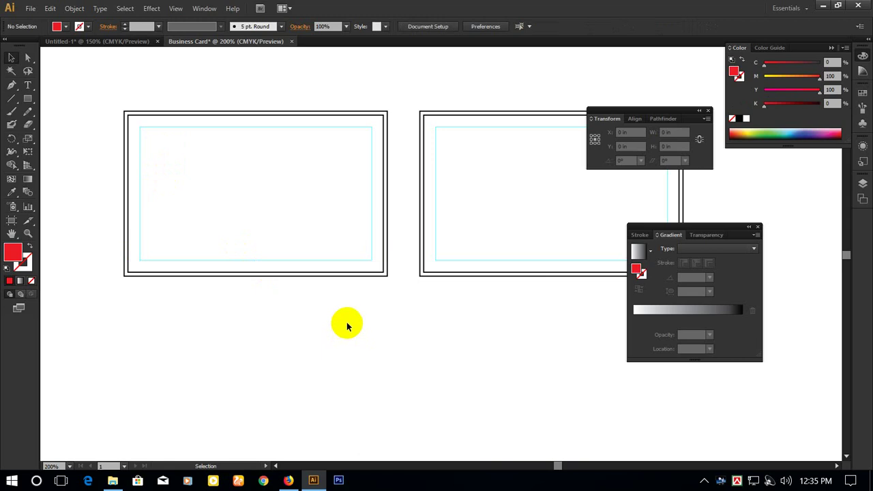
Replace the second card by deleting its outlines and guide and duplicating the first card's outlines and guide to the right.
click(495, 218)
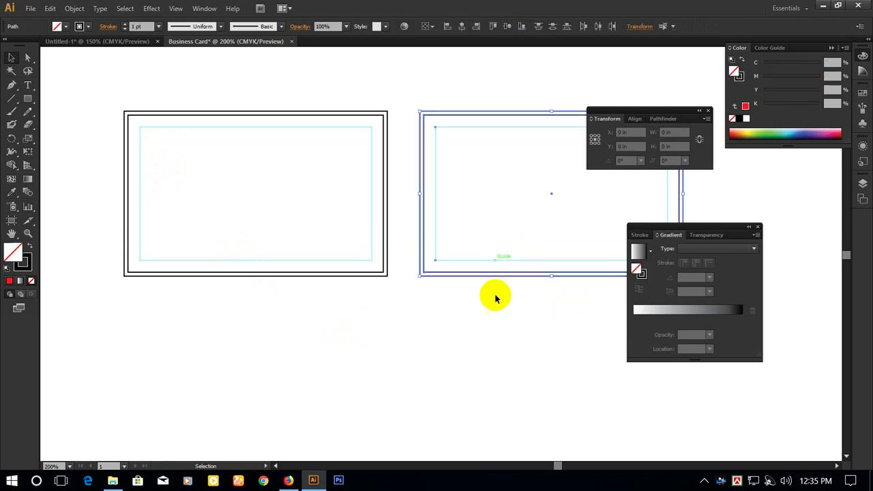
key(Delete)
drag(96, 80, 416, 379)
drag(464, 193, 387, 172)
alt+drag(194, 243, 490, 261)
click(356, 311)
drag(332, 321, 302, 323)
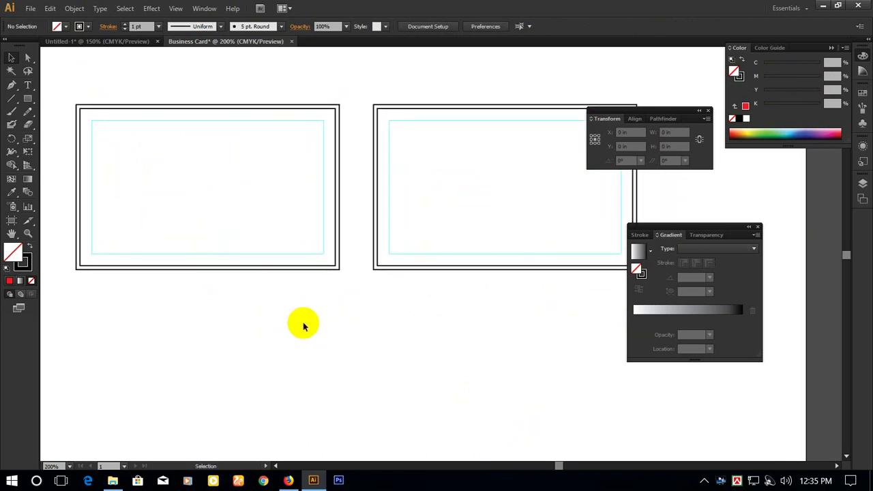
drag(220, 359, 128, 80)
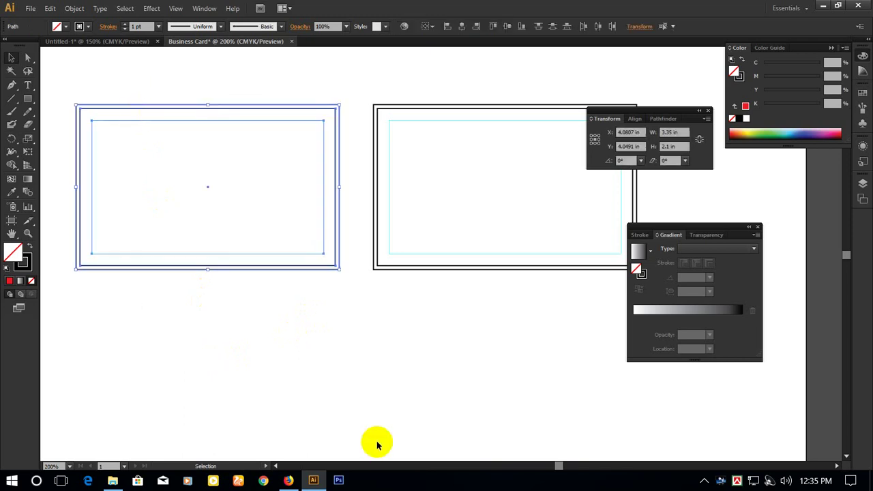
click(418, 356)
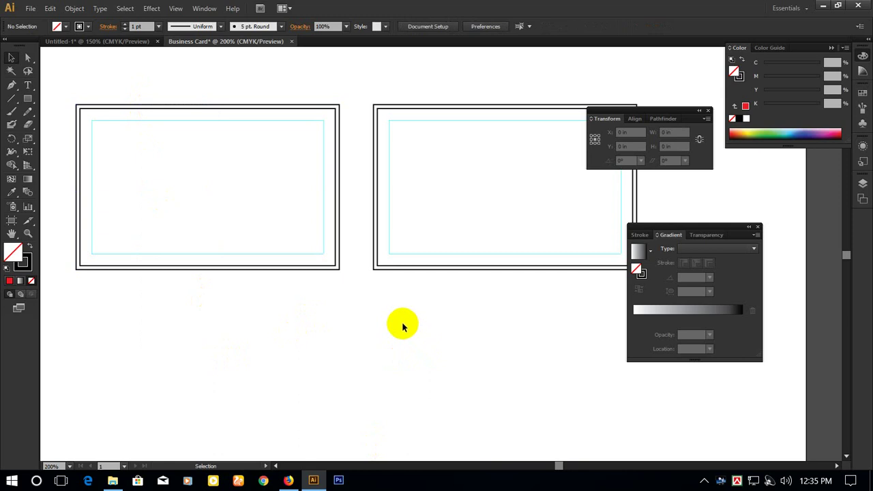
drag(288, 92, 409, 183)
click(388, 343)
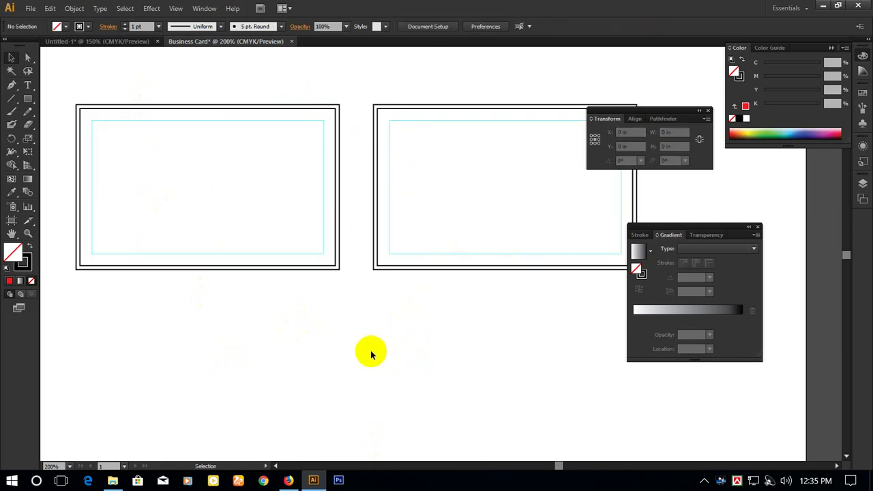
drag(295, 300, 217, 200)
click(334, 349)
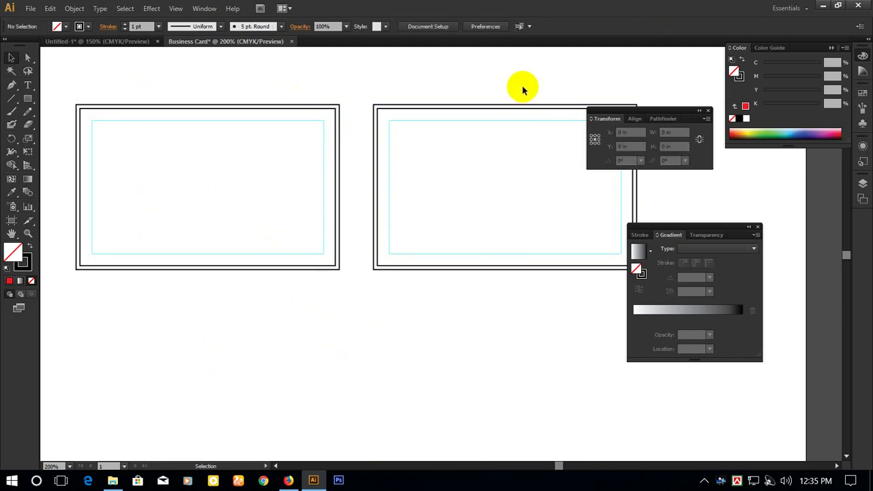
click(583, 160)
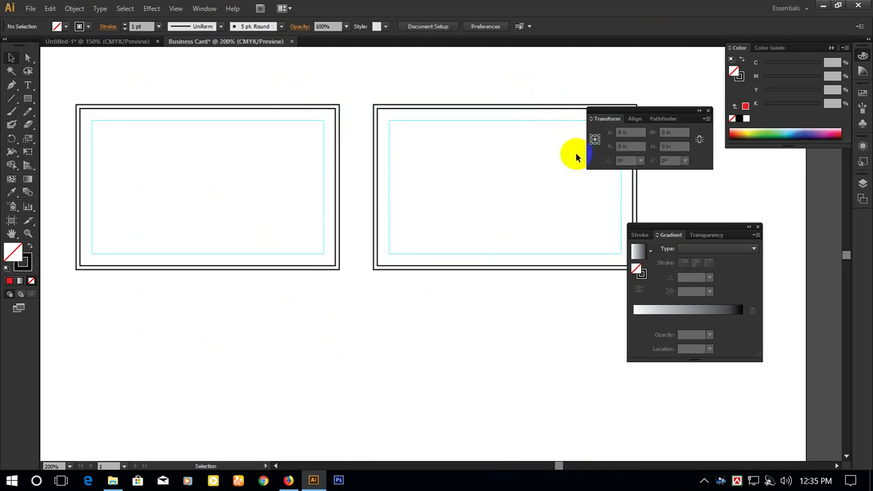
click(592, 151)
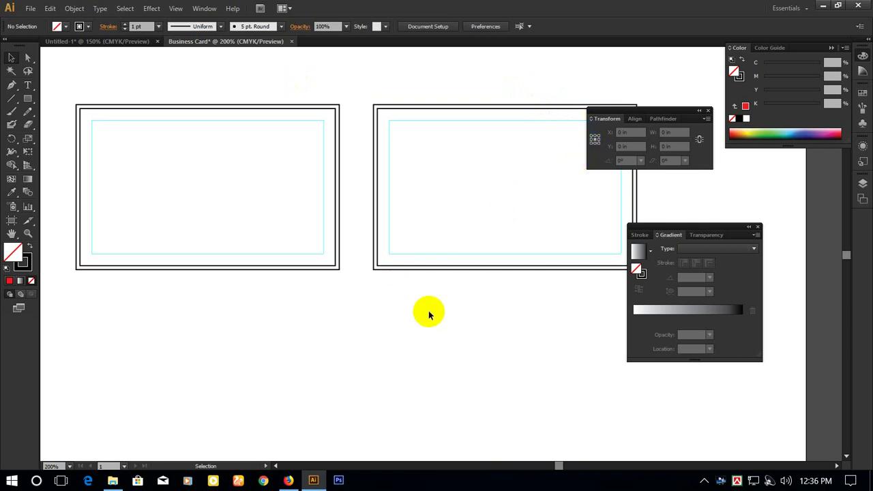
scroll(377, 337, up, 1)
scroll(376, 334, up, 4)
scroll(375, 329, down, 2)
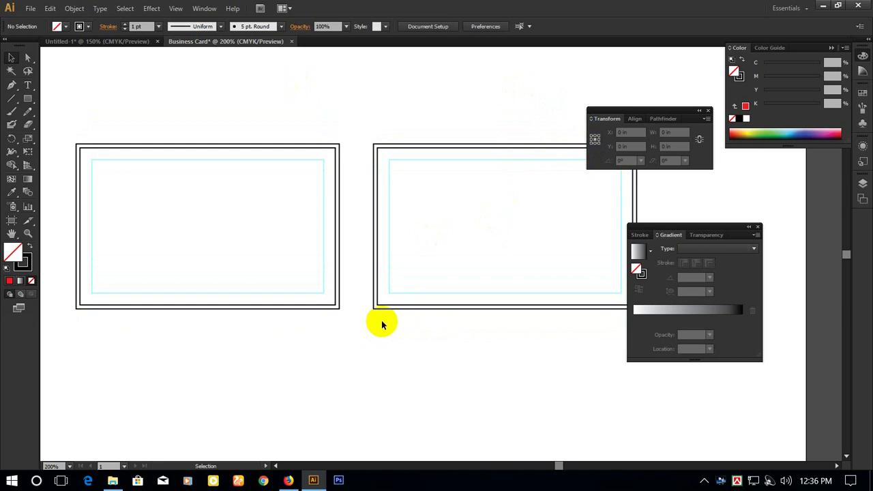
scroll(382, 323, down, 1)
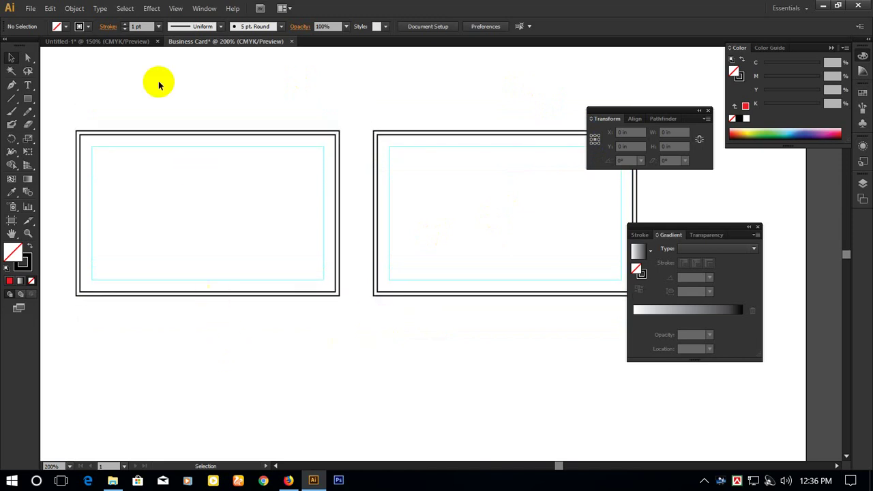
scroll(174, 194, up, 2)
scroll(173, 194, up, 6)
scroll(173, 193, down, 3)
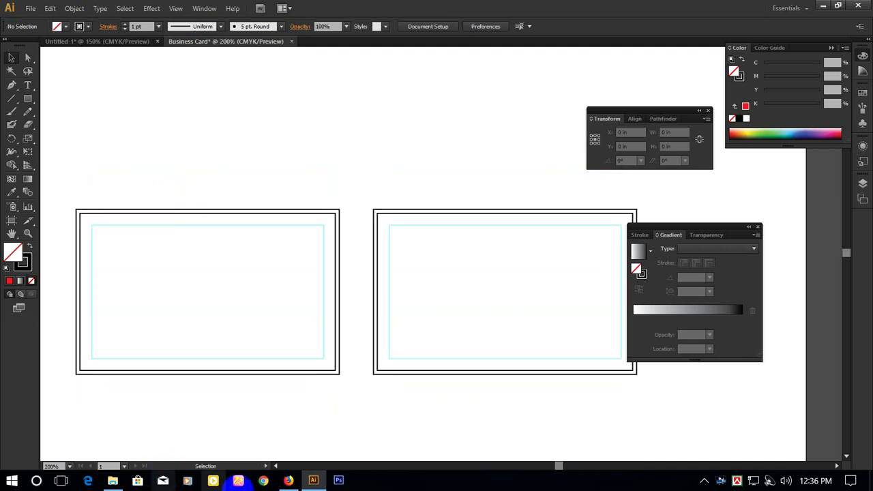
Check the business card reference image in Firefox and, back in Illustrator, give the first card's outer rectangle a black fill with no stroke.
click(289, 481)
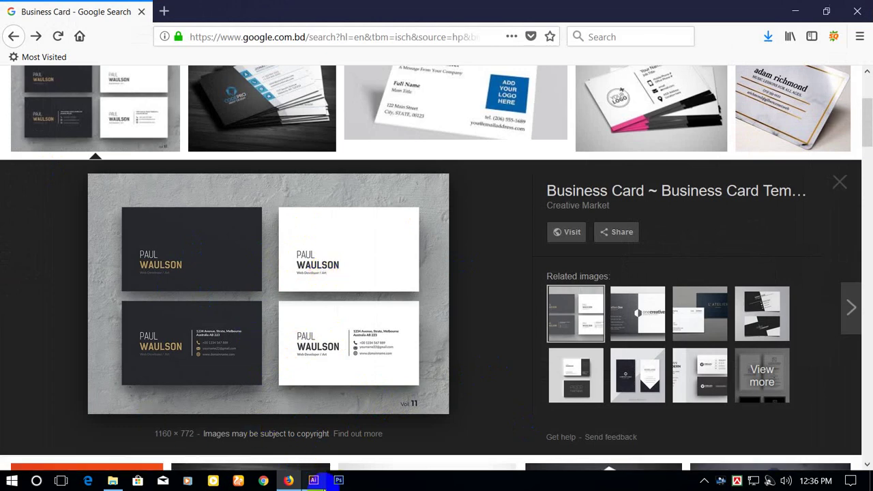
click(313, 481)
click(111, 211)
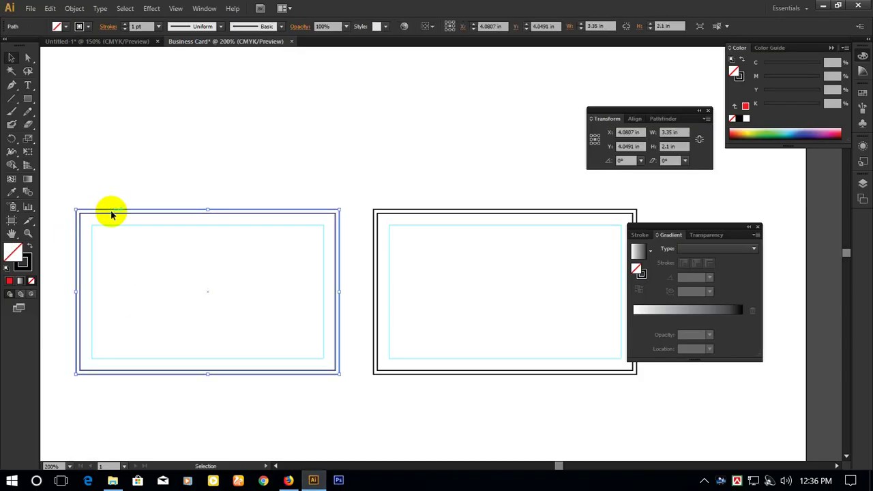
click(28, 245)
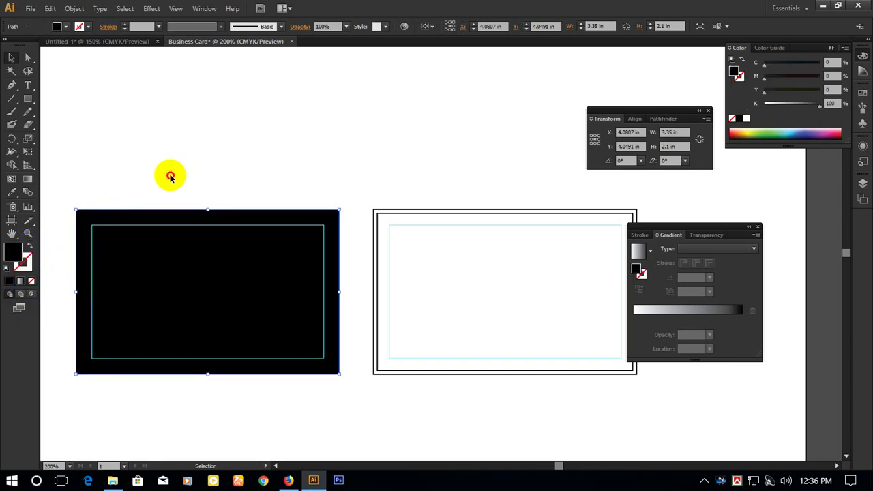
click(172, 175)
Add the point text "Colour Spray" on the empty area above the first card.
click(28, 86)
click(188, 129)
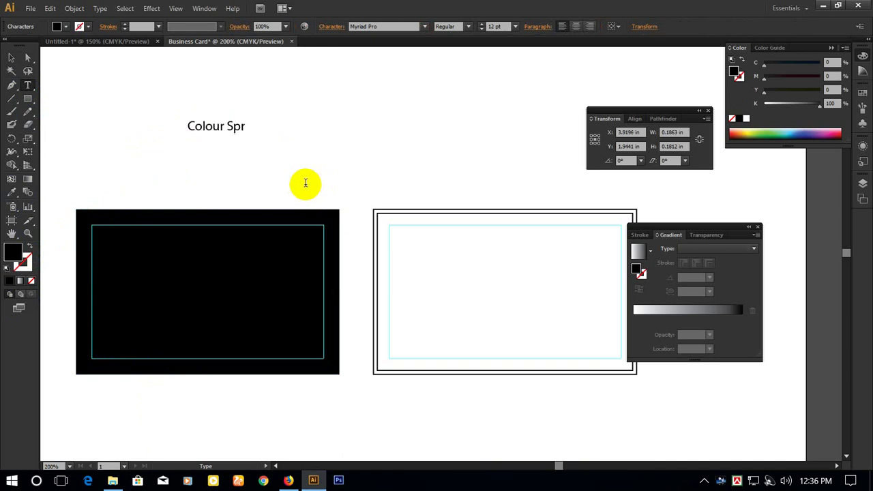
click(11, 58)
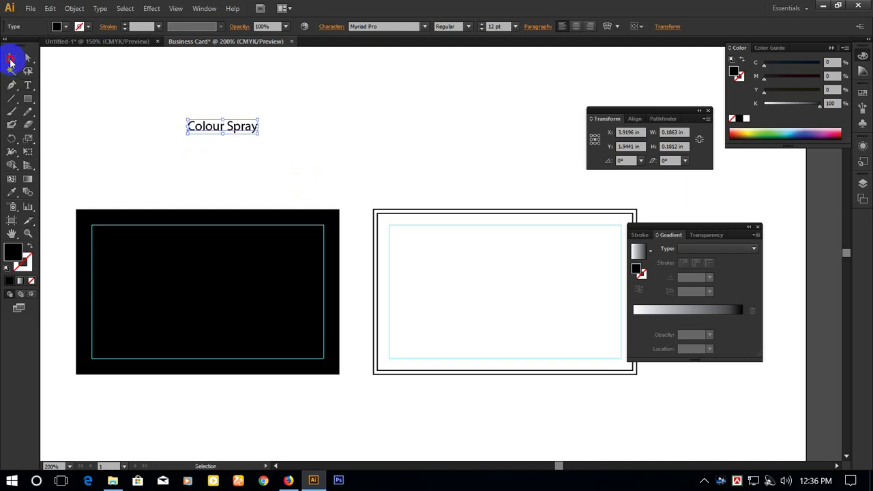
Browse the fonts for the "Colour Spray" text and set it in Poor Richard Regular.
click(392, 27)
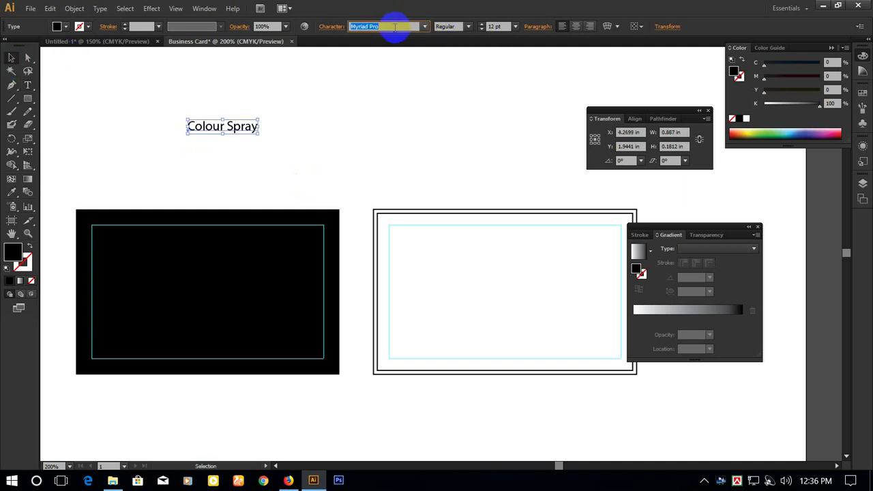
key(Down)
key(Down)
key(Down)
key(Down)
key(Down)
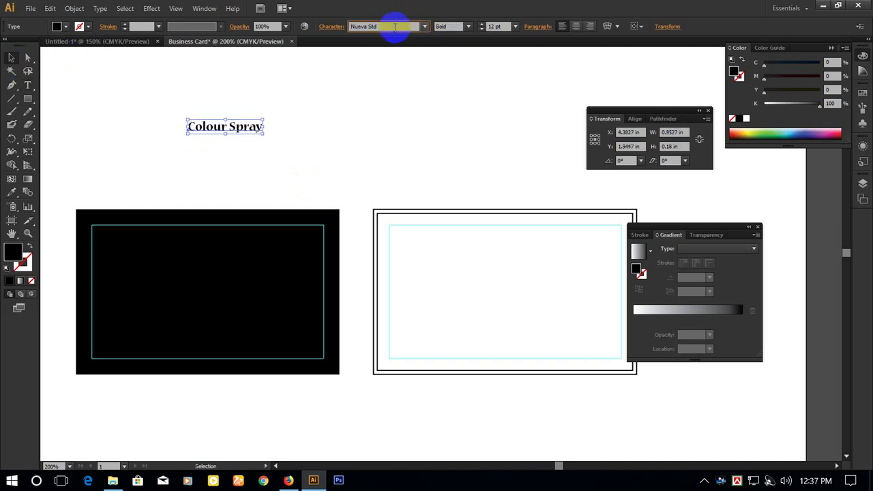
key(Down)
key(Down)
key(Down)
key(Down)
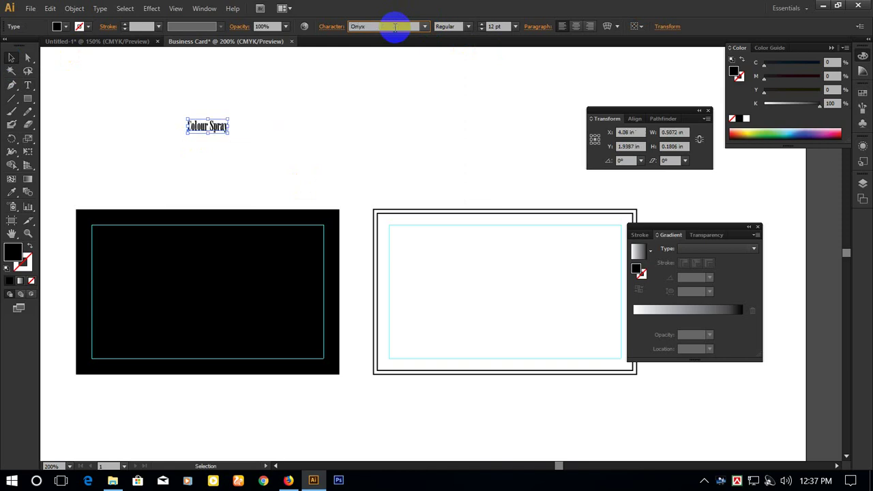
key(Down)
key(Down)
key(Down)
key(Down)
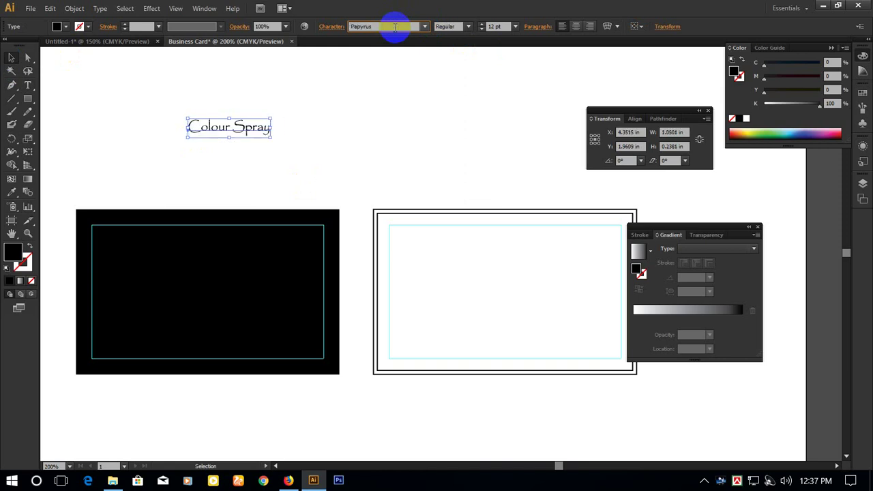
key(Down)
key(Down)
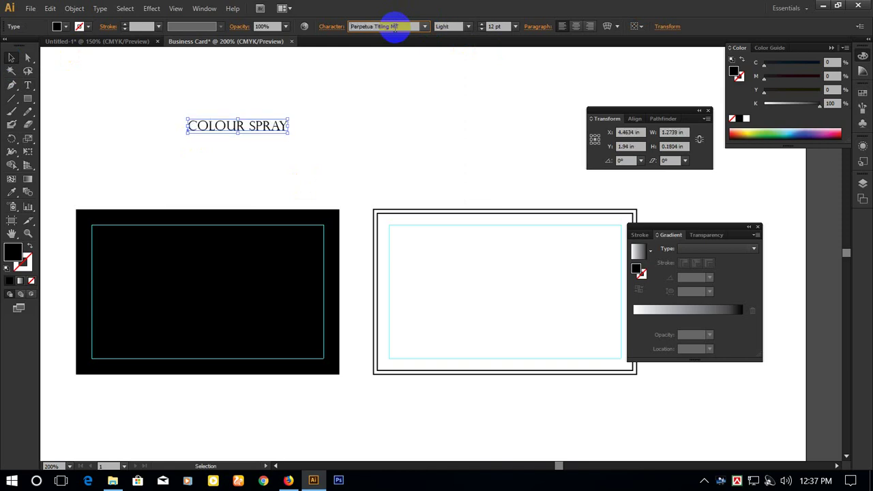
key(Down)
key(Down)
key(Down)
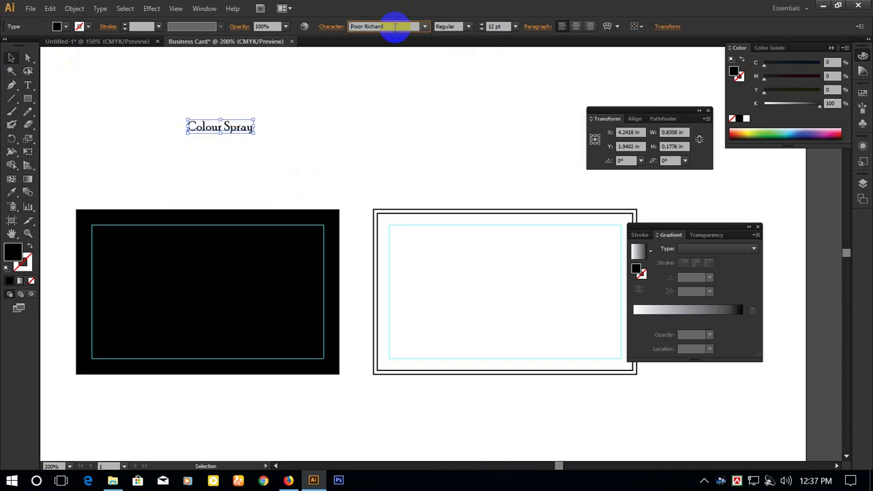
Move the "Colour Spray" text onto the lower-left area of the black card and bring it to the front.
mouse_move(238, 129)
mouse_down()
mouse_move(162, 347)
mouse_move(154, 315)
mouse_up()
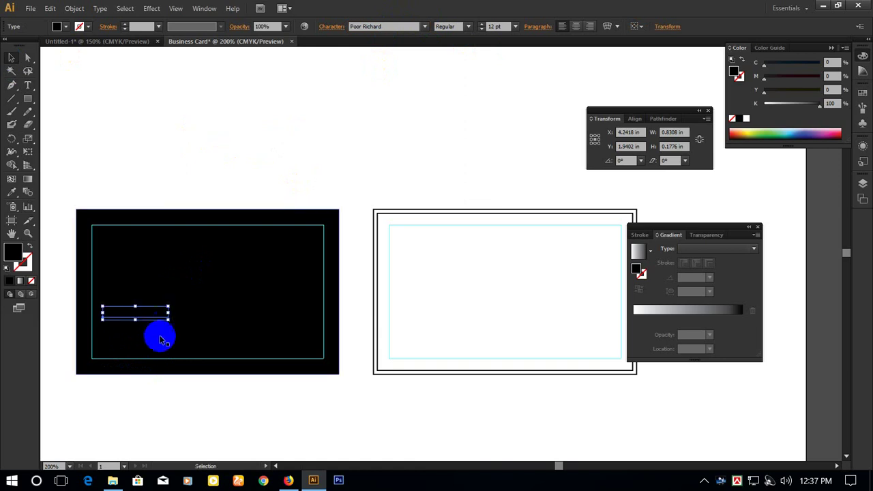
right_click(153, 315)
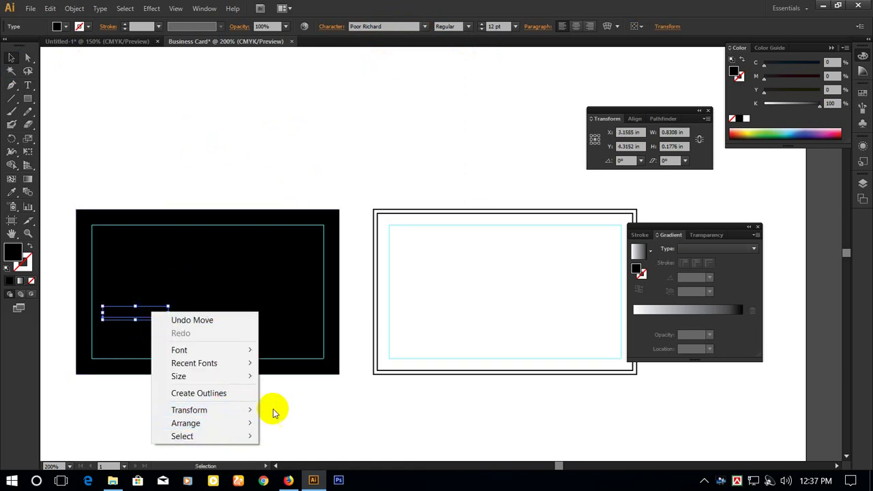
mouse_move(232, 424)
click(293, 421)
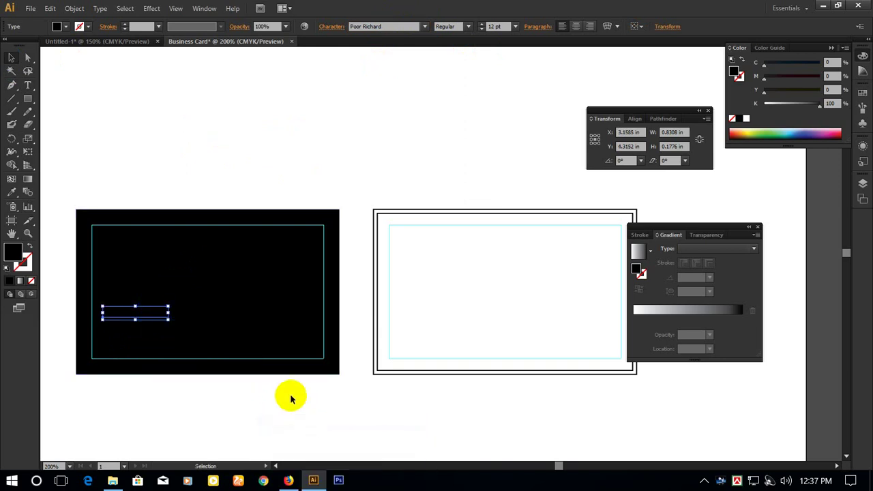
Set the "Colour Spray" text's fill colour to C 0, M 20, Y 50, K 22.
click(754, 130)
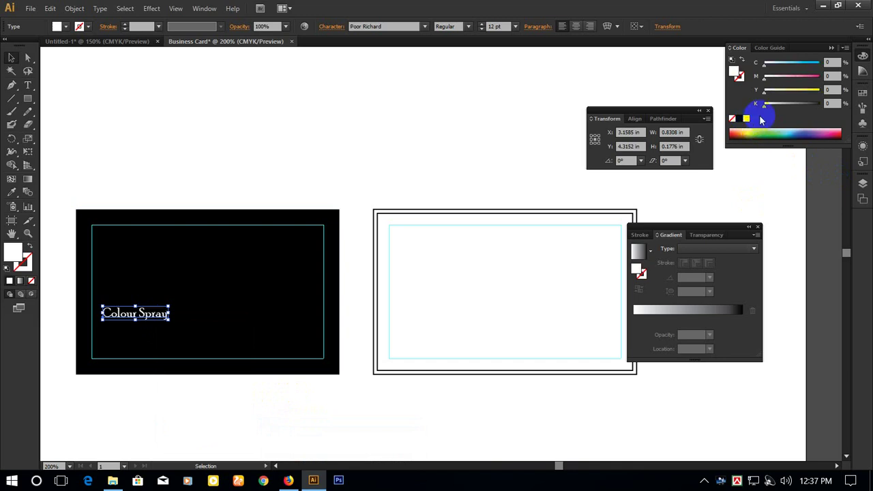
mouse_move(815, 96)
mouse_down()
mouse_move(767, 93)
mouse_move(792, 97)
mouse_move(810, 85)
mouse_up()
click(828, 77)
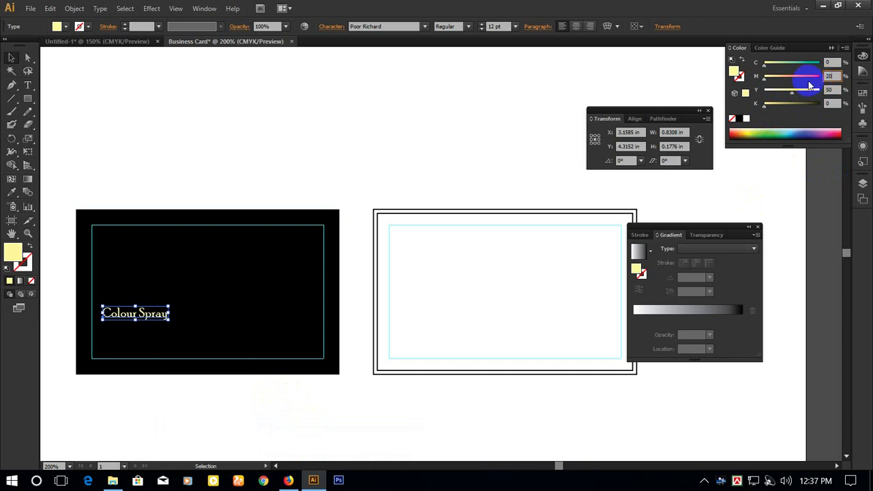
key(Return)
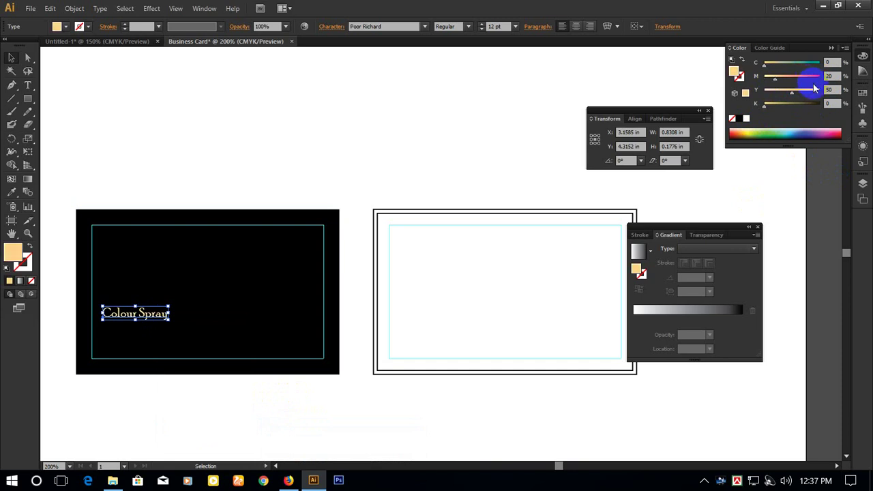
click(777, 107)
drag(777, 107, 779, 108)
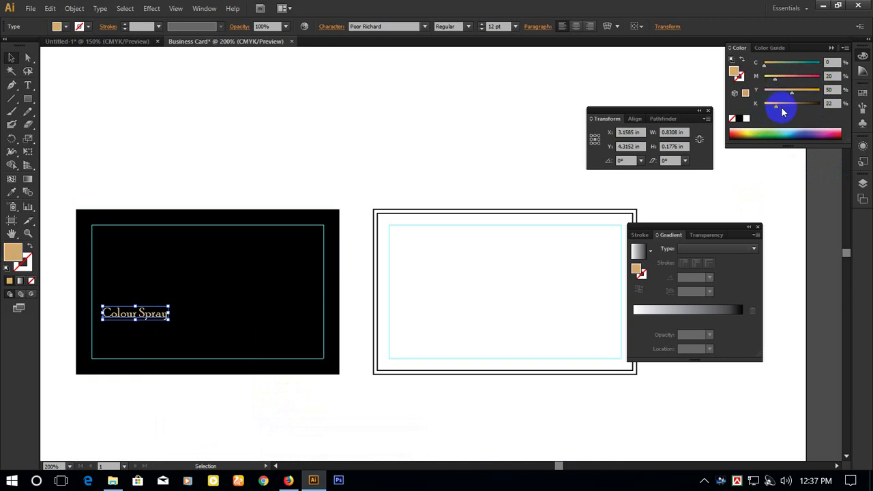
Scale the "Colour Spray" text up to about 1.185 in wide, at 17.12 pt, and keep it selected.
click(211, 161)
click(157, 314)
mouse_move(169, 319)
mouse_down()
mouse_move(185, 312)
mouse_move(197, 321)
mouse_up()
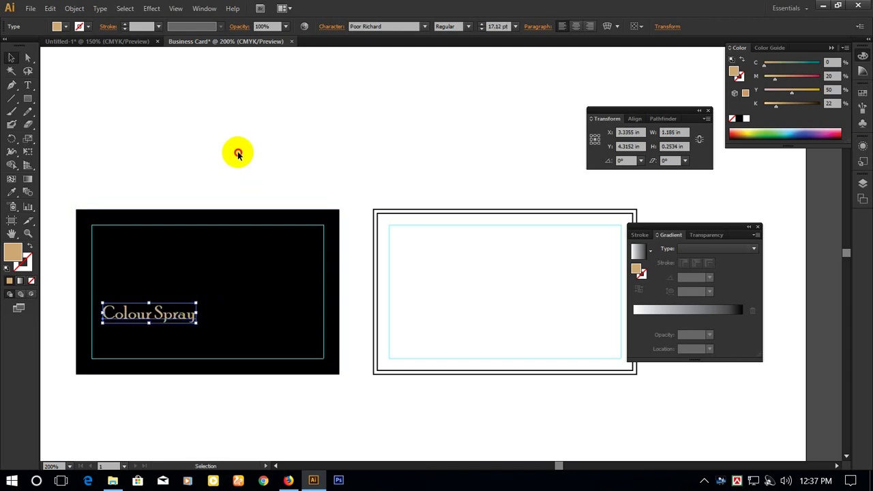
click(238, 156)
scroll(249, 155, down, 1)
scroll(250, 189, up, 1)
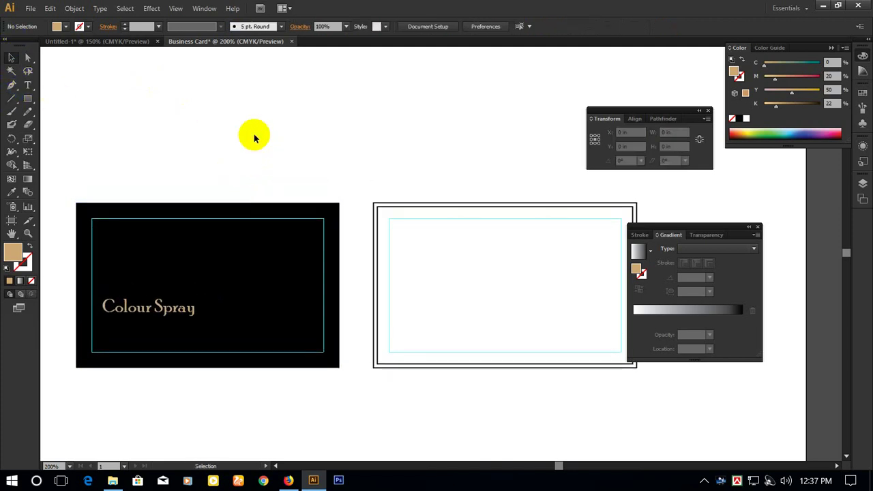
click(174, 308)
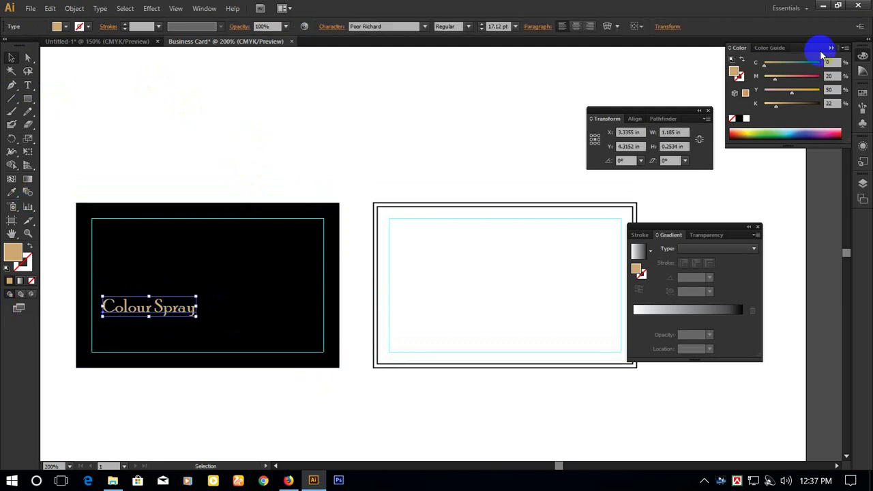
click(834, 63)
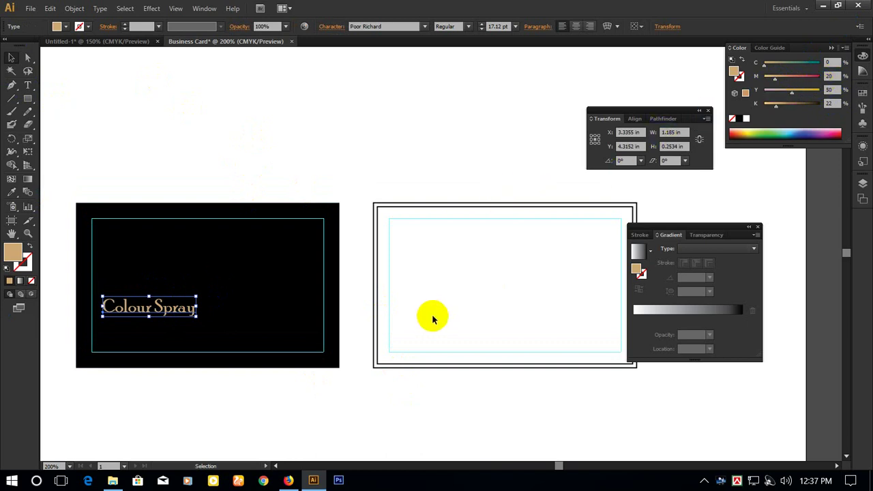
Switch to Firefox and search Google for "cmyk color code" in a new tab.
click(288, 481)
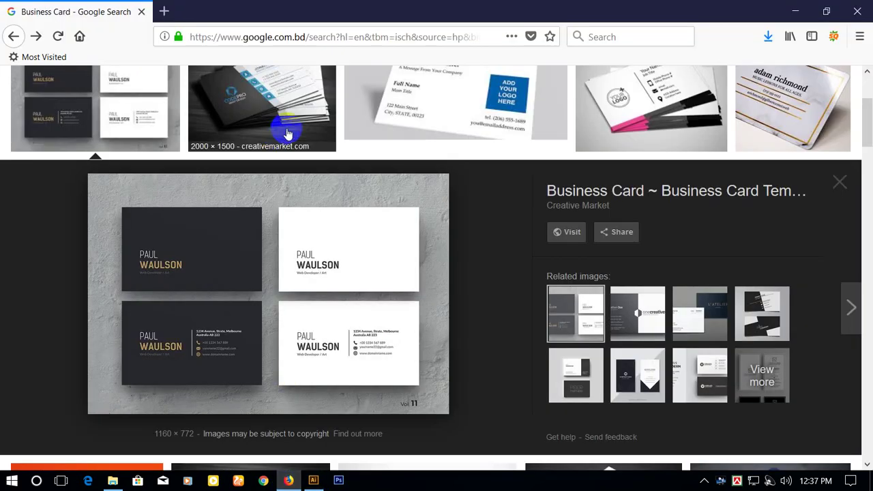
click(175, 11)
click(126, 181)
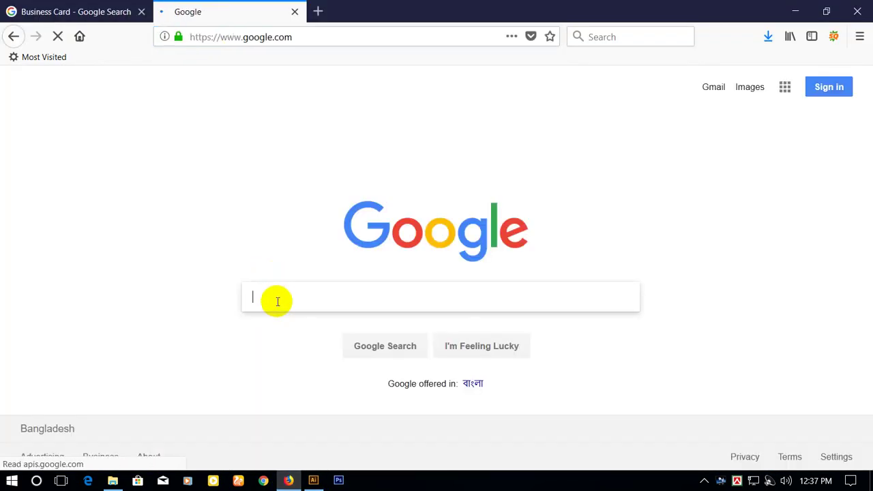
text(CMYK)
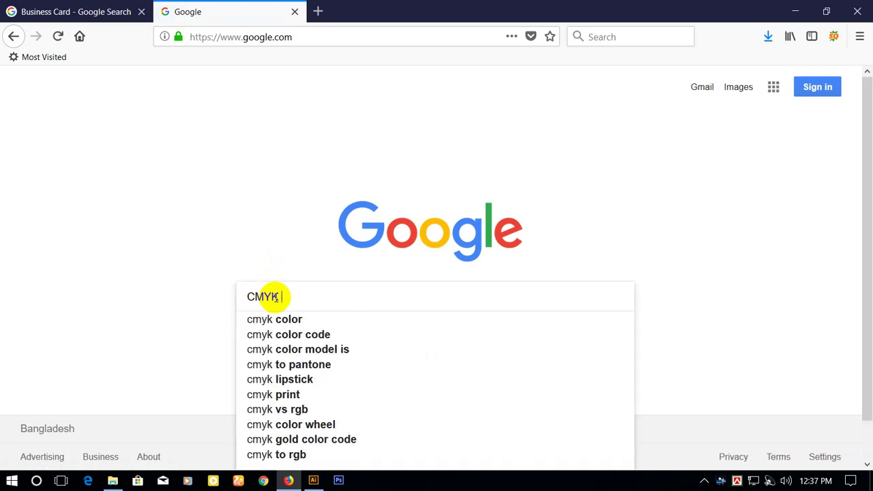
click(337, 335)
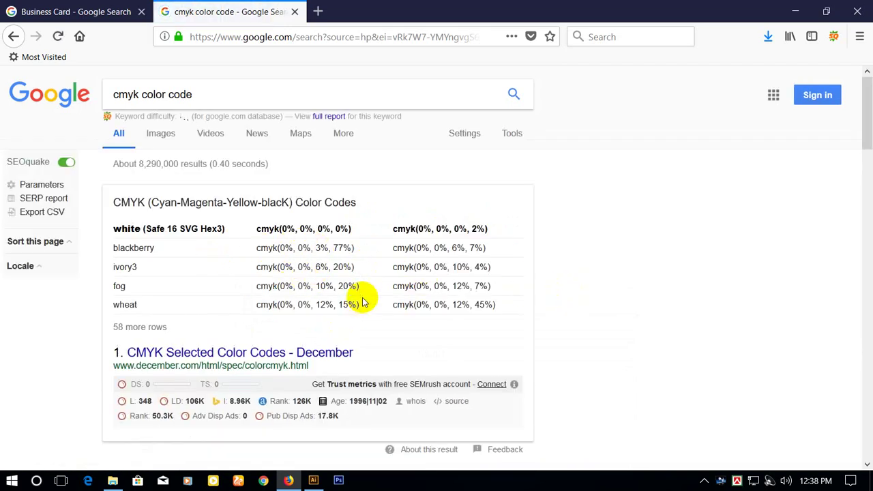
Look through the search results and open "CMYK Selected Color Codes - December" in its own tab.
scroll(356, 306, down, 5)
scroll(260, 366, down, 5)
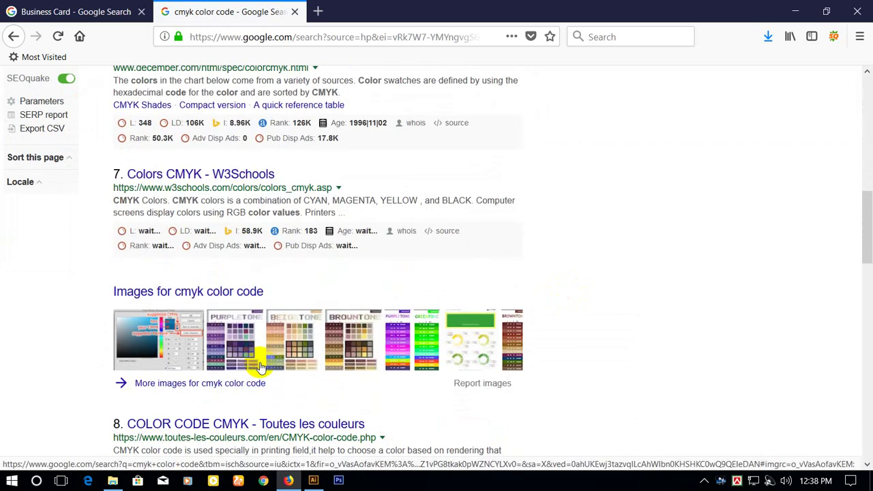
scroll(260, 367, up, 2)
scroll(260, 366, up, 2)
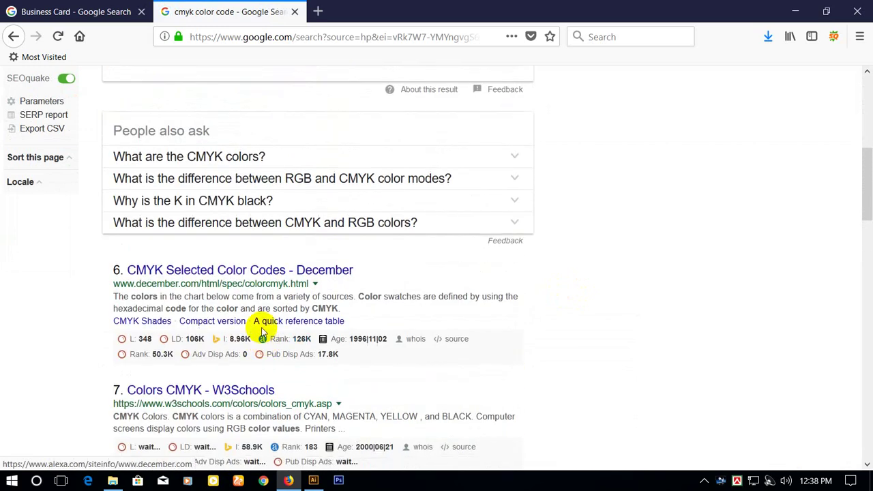
right_click(266, 270)
click(300, 277)
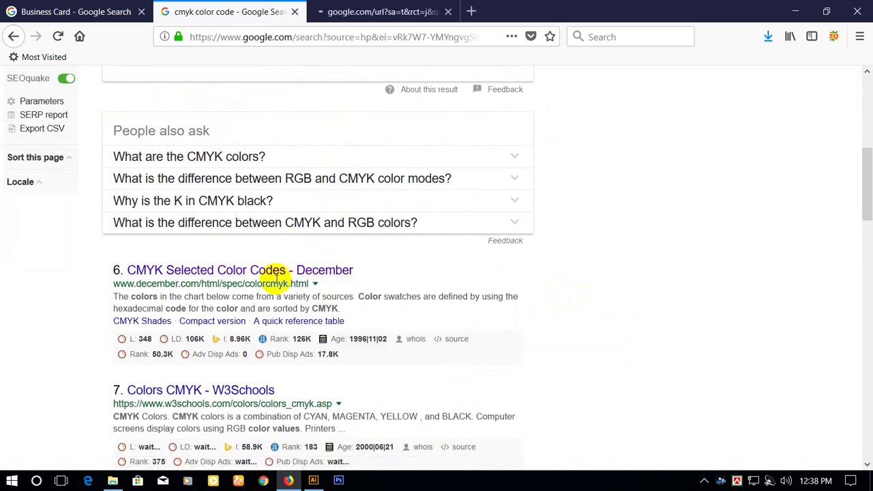
click(376, 12)
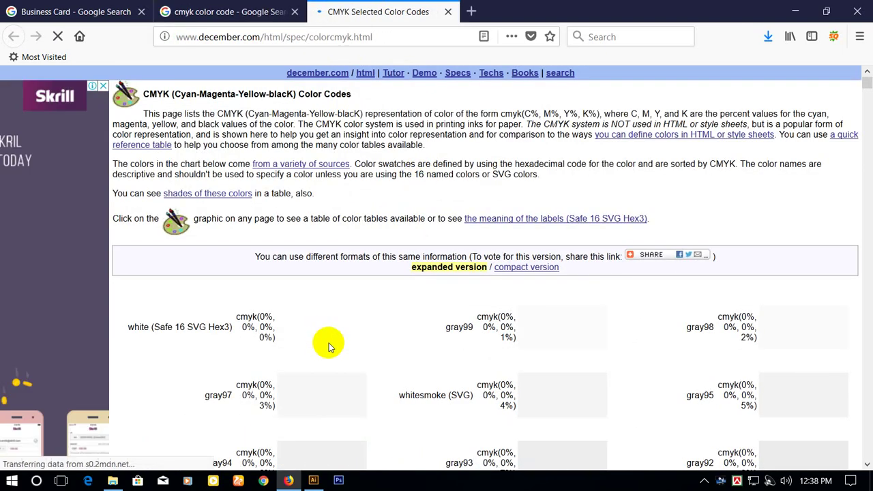
Examine the CMYK colour code chart for a gold or olive tone and read the percentages of the ganegreen (Hex3) swatch.
scroll(328, 341, down, 3)
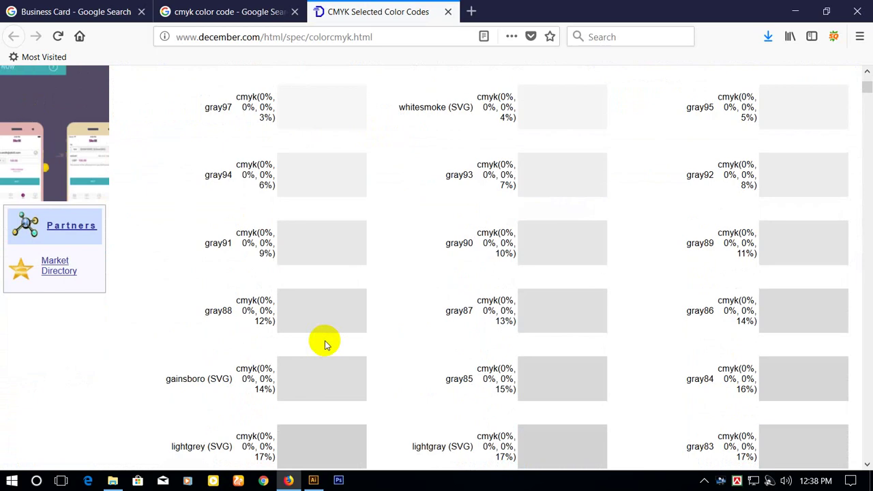
scroll(325, 344, up, 1)
scroll(325, 345, up, 5)
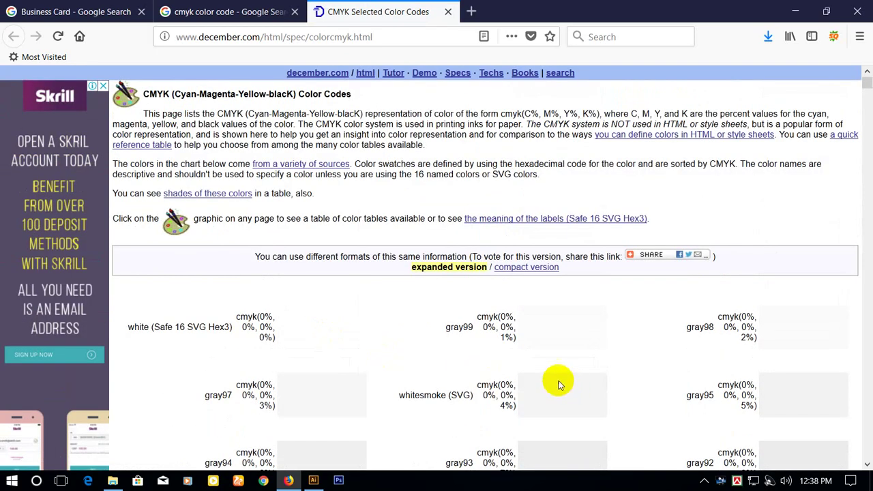
scroll(567, 384, down, 15)
scroll(352, 357, down, 15)
scroll(351, 356, up, 11)
scroll(352, 358, up, 15)
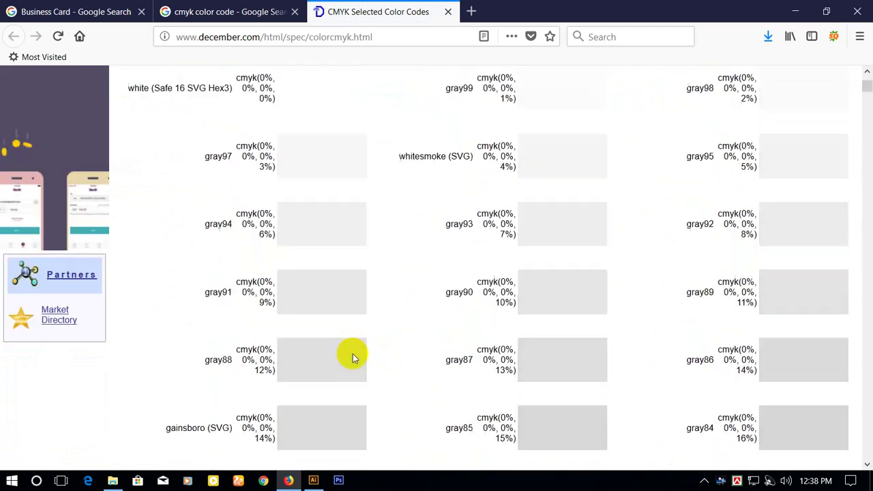
scroll(353, 357, down, 12)
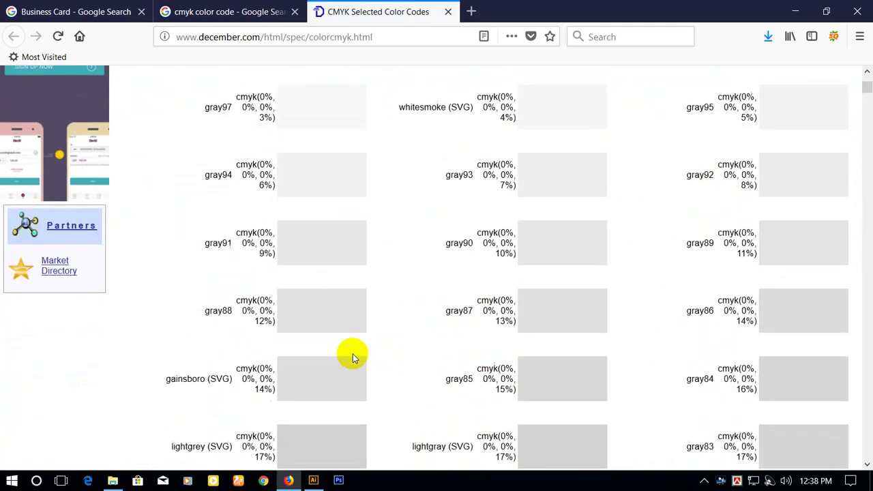
scroll(353, 357, down, 13)
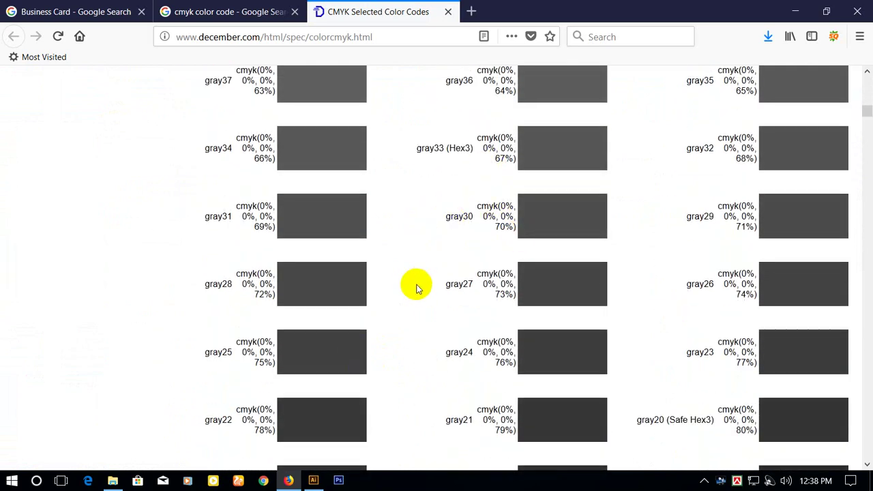
scroll(416, 285, down, 12)
scroll(416, 285, down, 6)
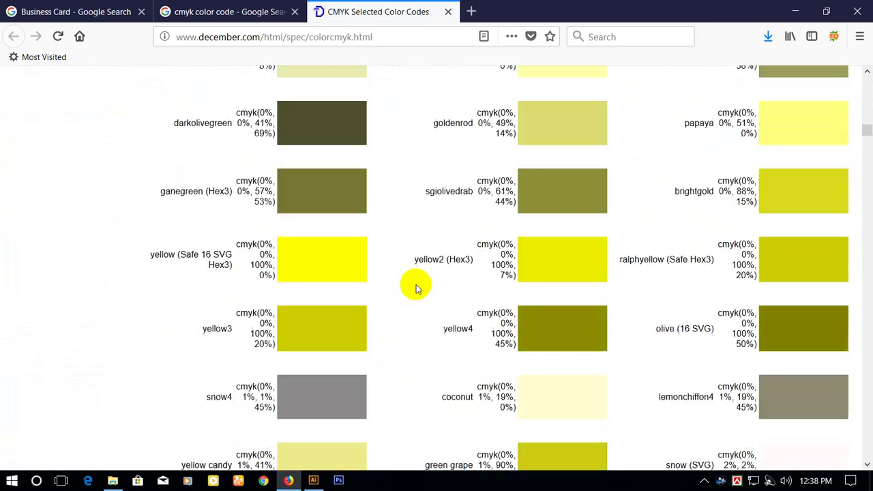
scroll(416, 284, down, 4)
scroll(416, 286, up, 4)
scroll(264, 283, up, 2)
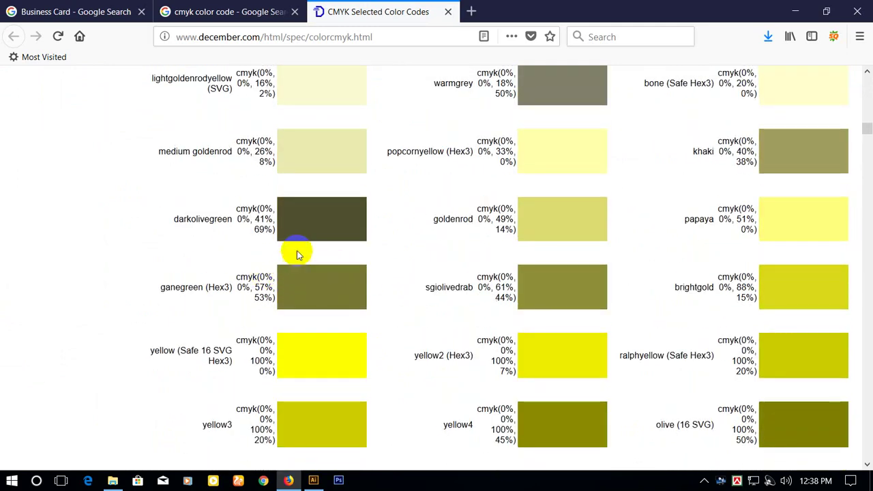
scroll(341, 286, down, 2)
scroll(305, 207, up, 1)
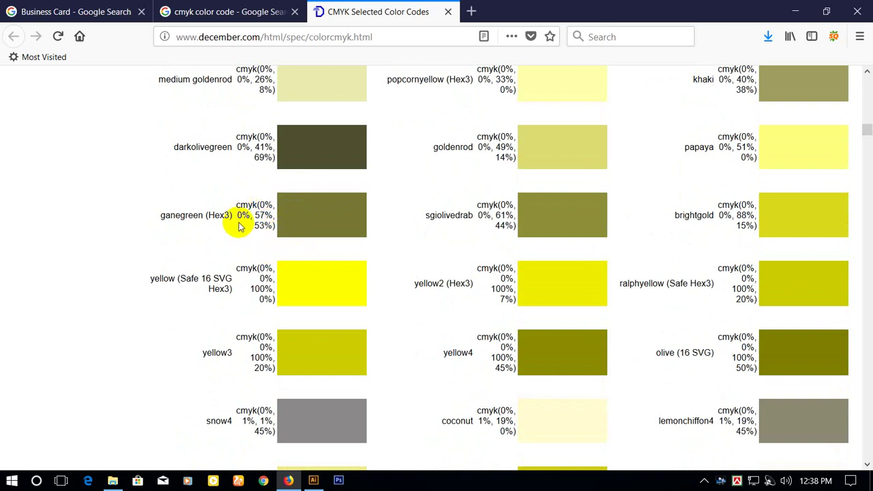
drag(239, 222, 267, 237)
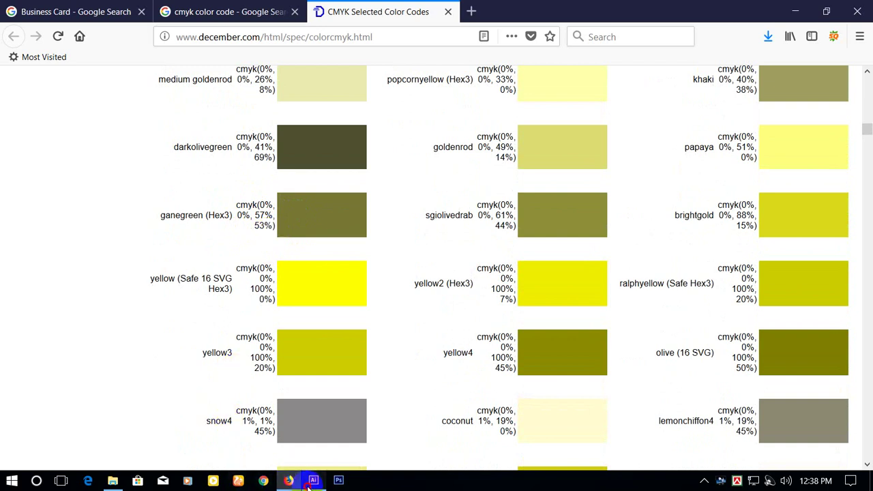
Back in Illustrator, set the "Colour Spray" text's fill to magenta 0, yellow 57 and black 53 percent.
click(313, 480)
click(832, 76)
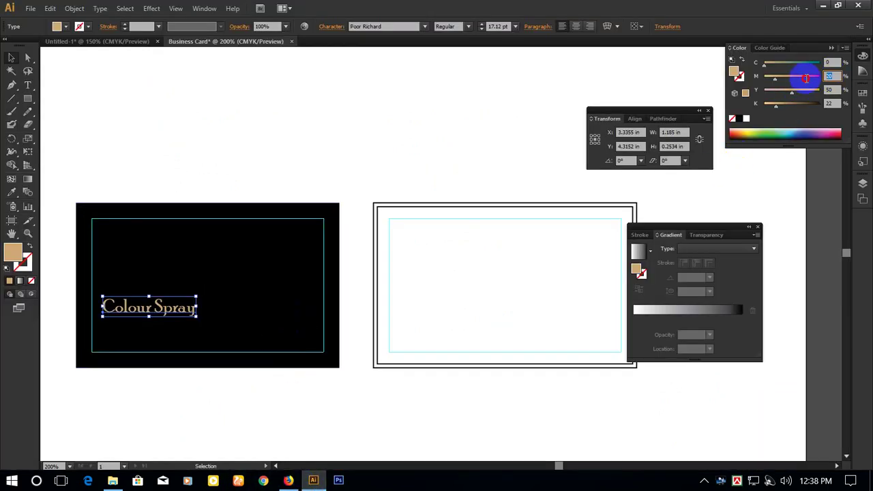
text(0)
click(830, 89)
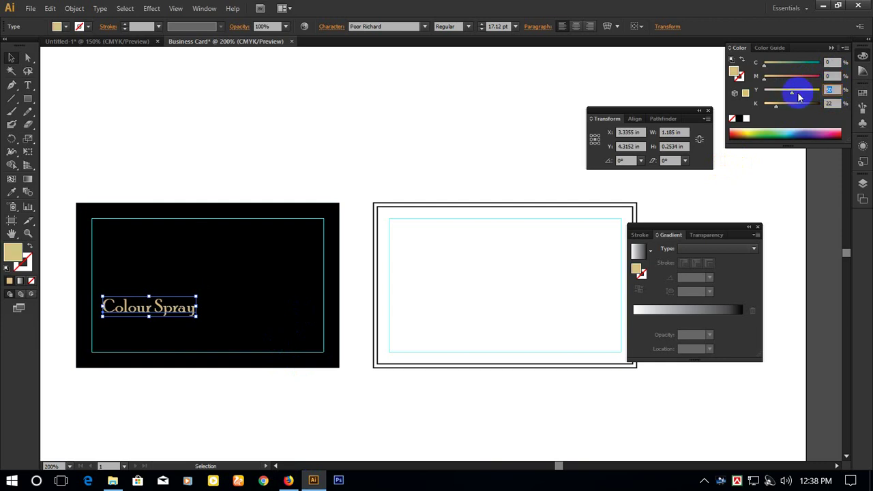
text(57)
key(Tab)
text(53)
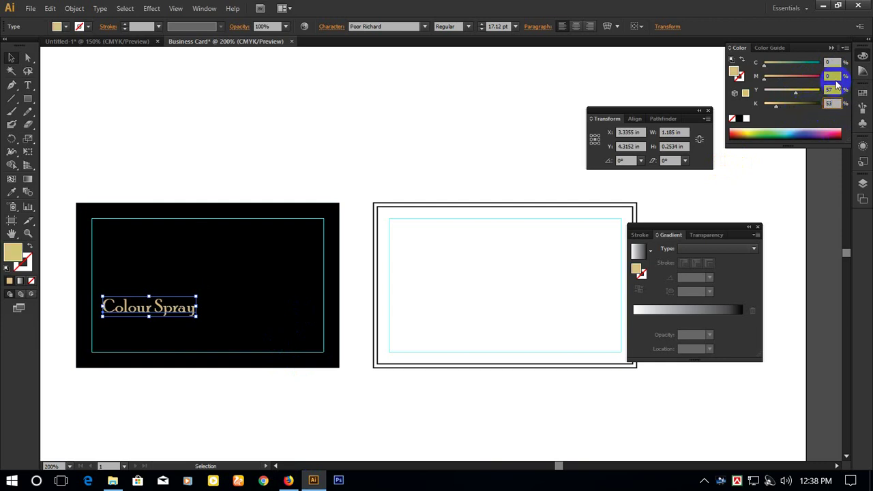
Change the yellow value of the "Colour Spray" text's fill to 56 percent and check the text on the card.
click(834, 77)
click(834, 88)
text(56)
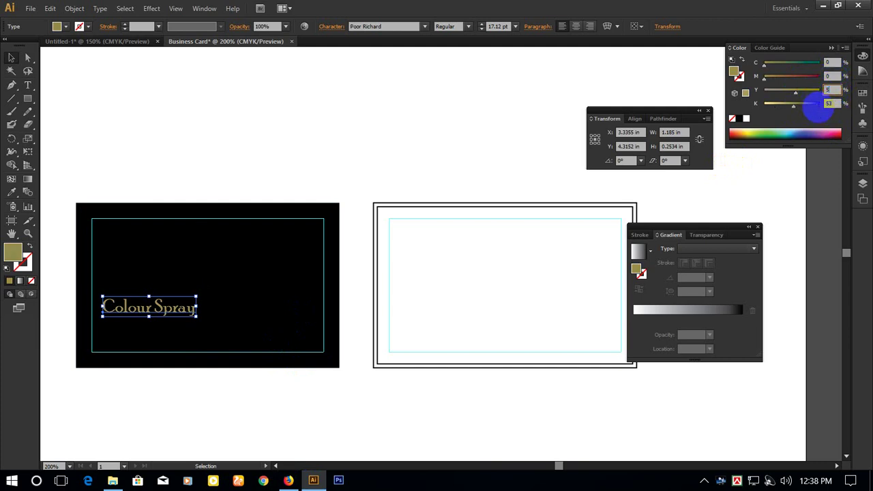
click(830, 103)
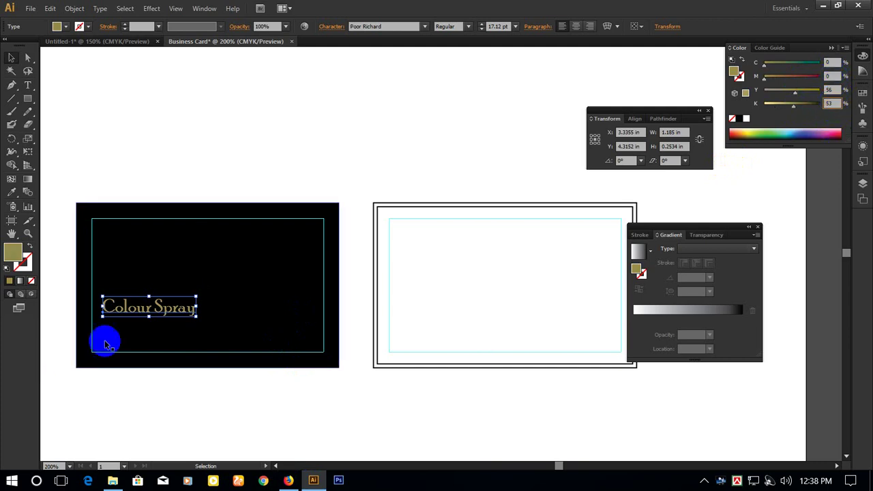
click(237, 153)
click(152, 307)
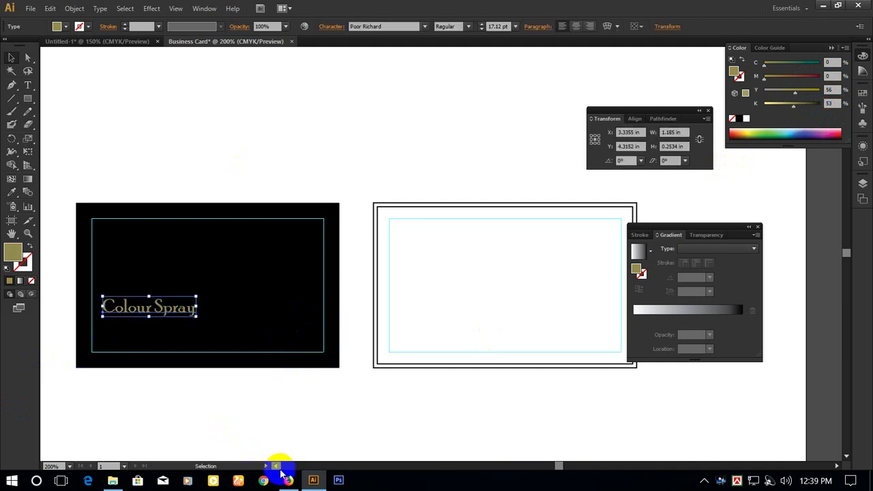
Check the CMYK colour chart in Firefox once more and return to the business card in Illustrator.
click(289, 480)
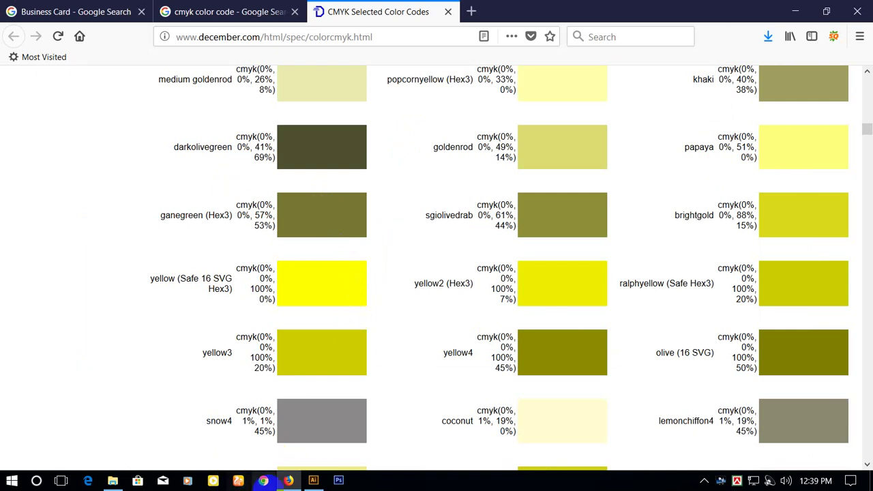
click(313, 481)
scroll(193, 211, up, 2)
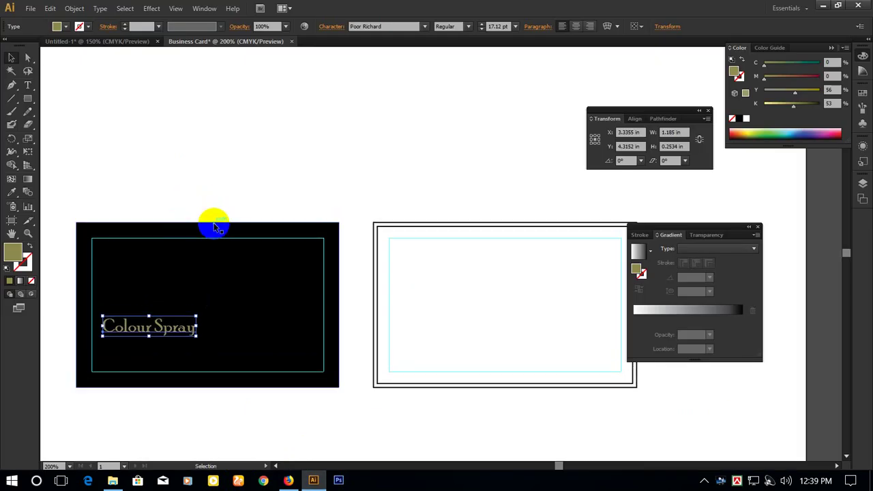
Add the sample text "hnjyj" in the blank area above the first card and deselect it.
click(170, 159)
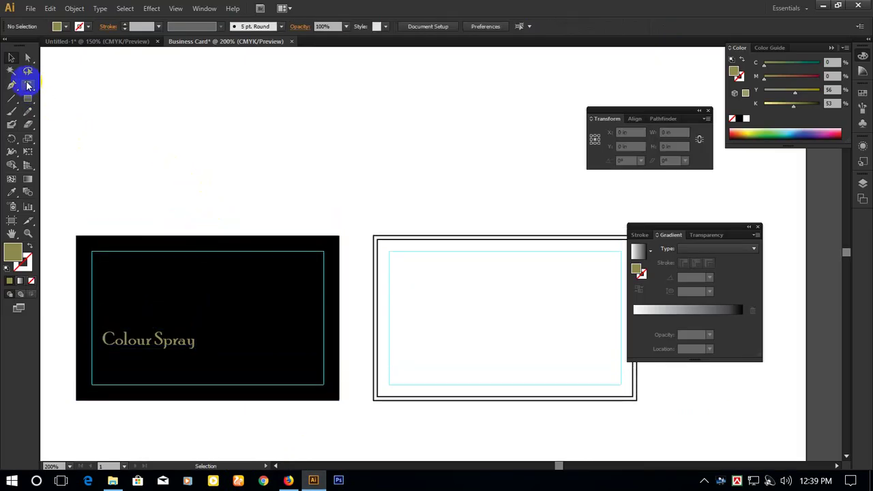
click(28, 84)
click(208, 134)
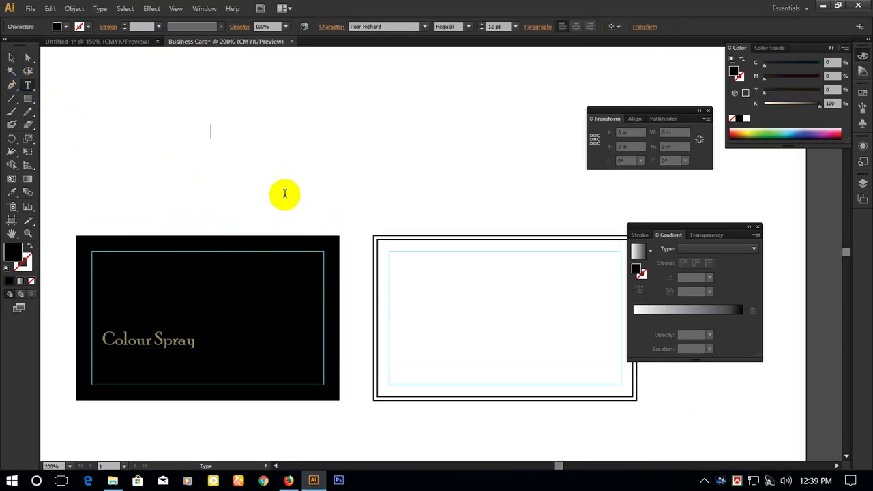
text(hnjyj)
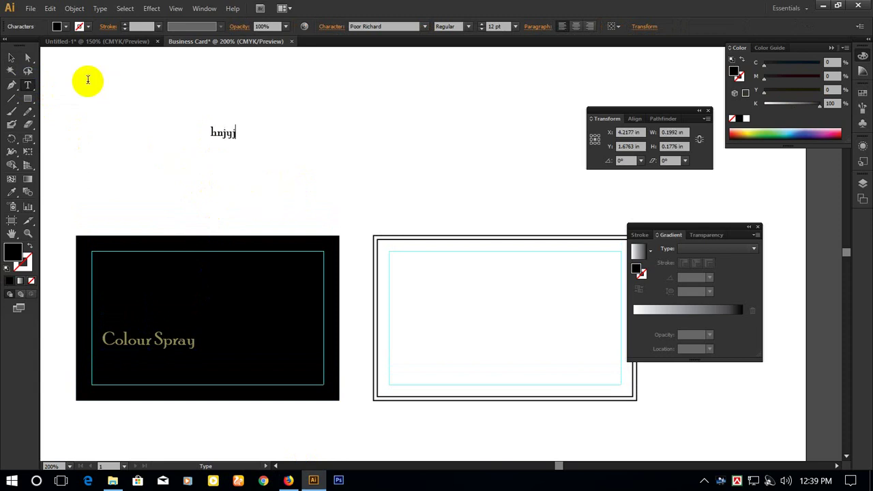
click(11, 58)
click(386, 25)
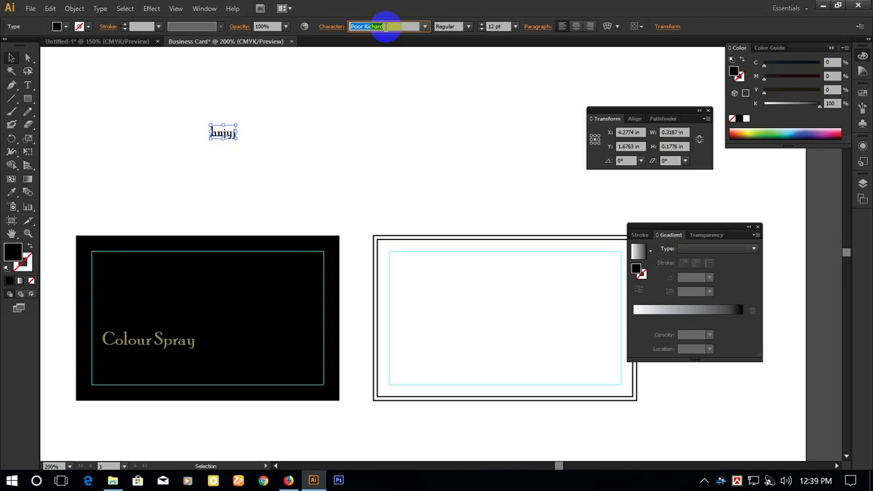
click(356, 121)
scroll(280, 204, down, 1)
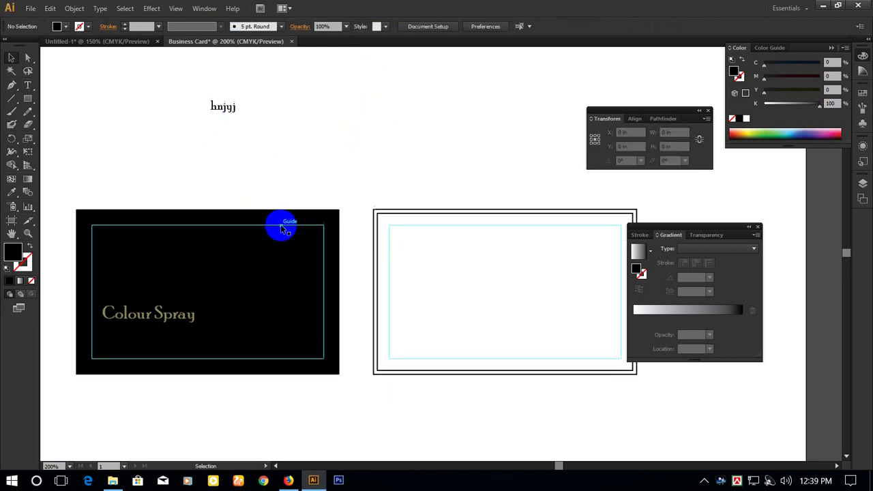
scroll(289, 204, up, 1)
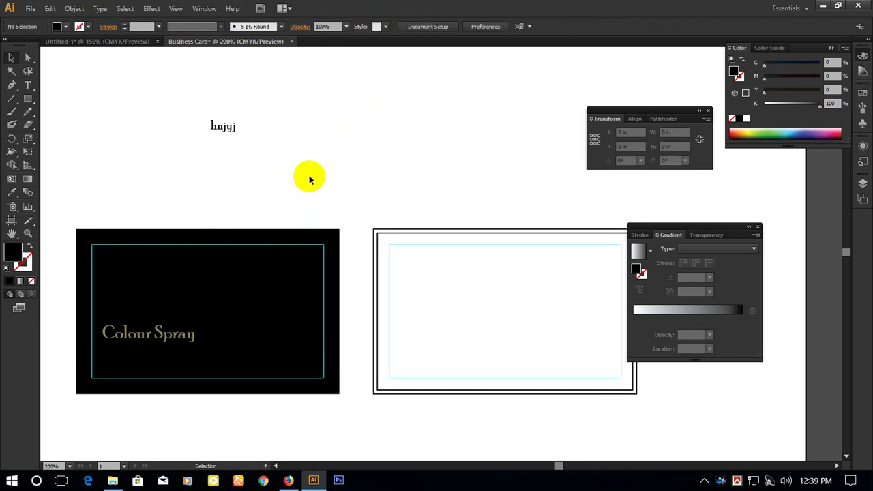
scroll(310, 171, down, 1)
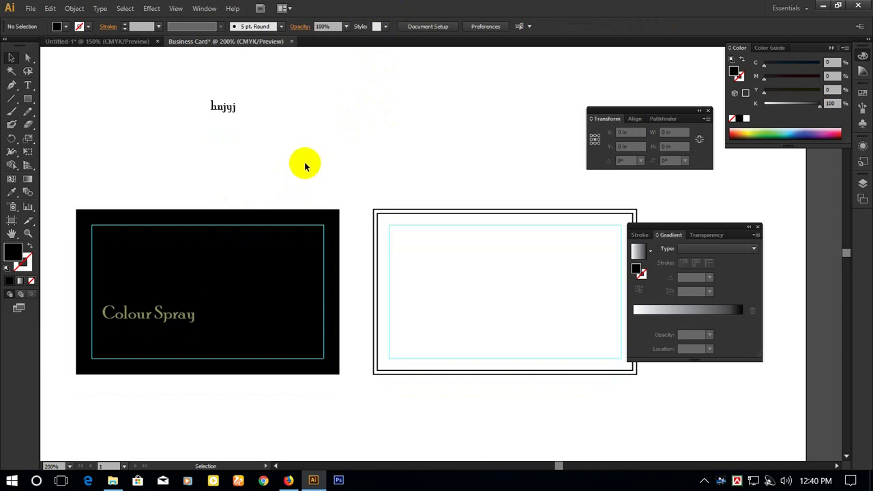
scroll(304, 166, down, 1)
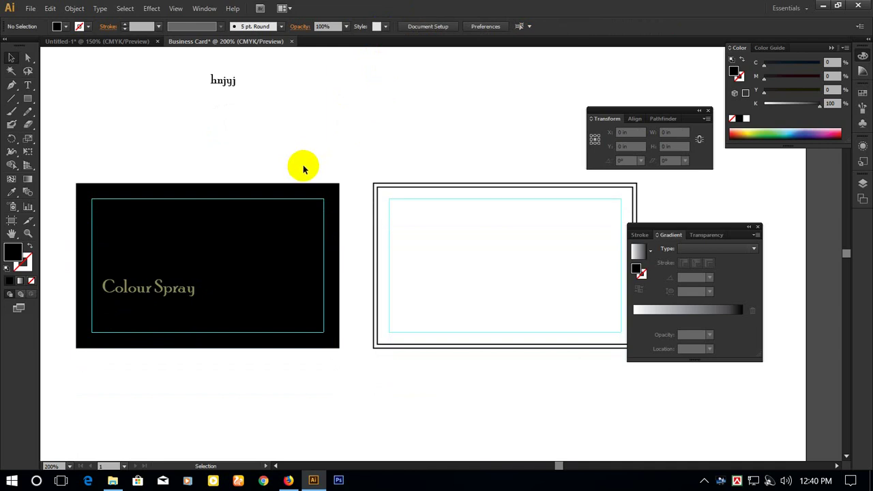
scroll(203, 165, down, 1)
scroll(332, 113, up, 1)
scroll(337, 149, up, 1)
Change the first card's background fill to cyan 100 and black 0 percent and deselect it.
click(273, 253)
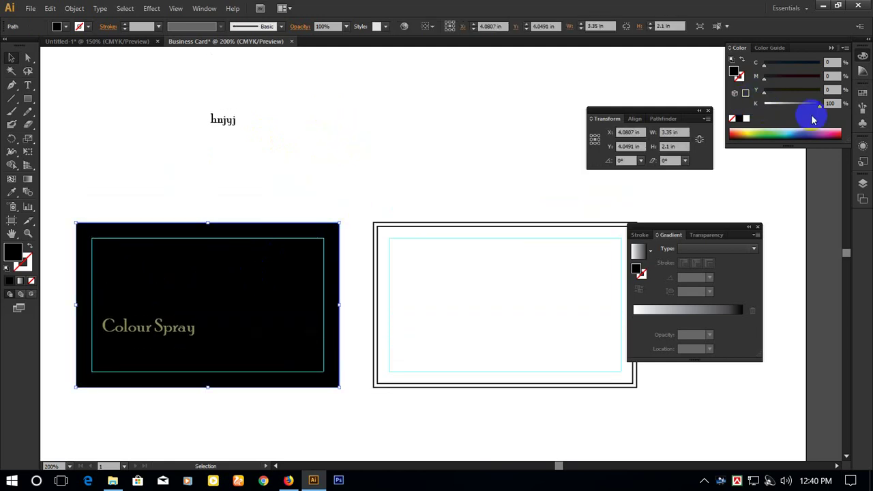
drag(819, 103, 741, 115)
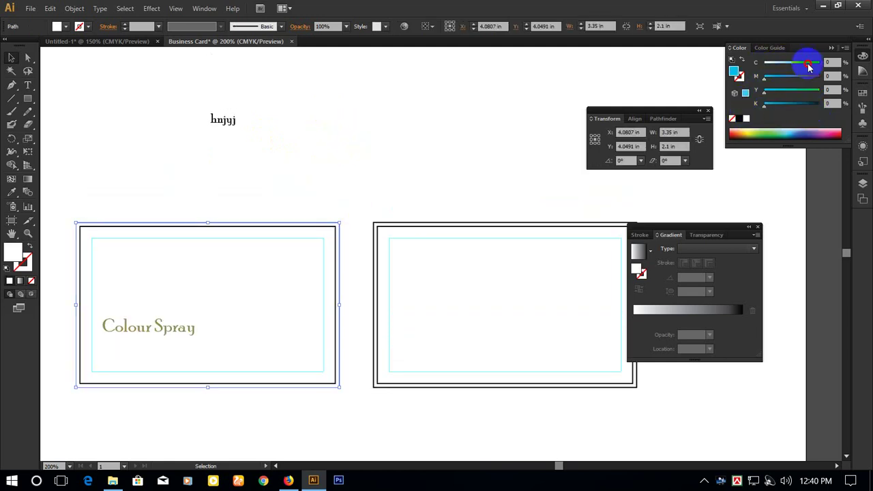
drag(780, 64, 820, 62)
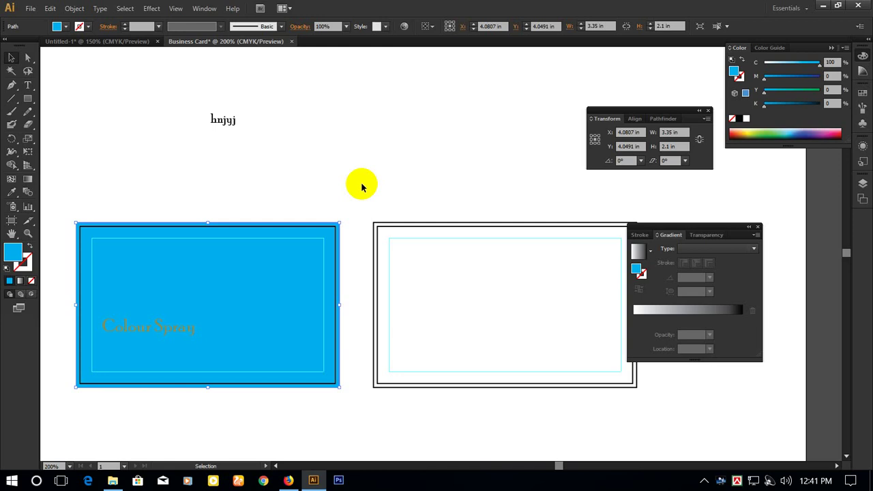
click(425, 173)
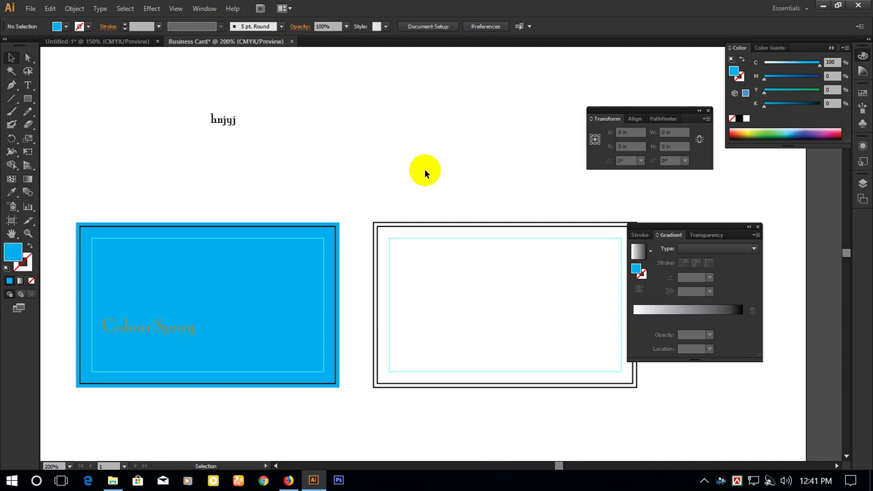
click(326, 170)
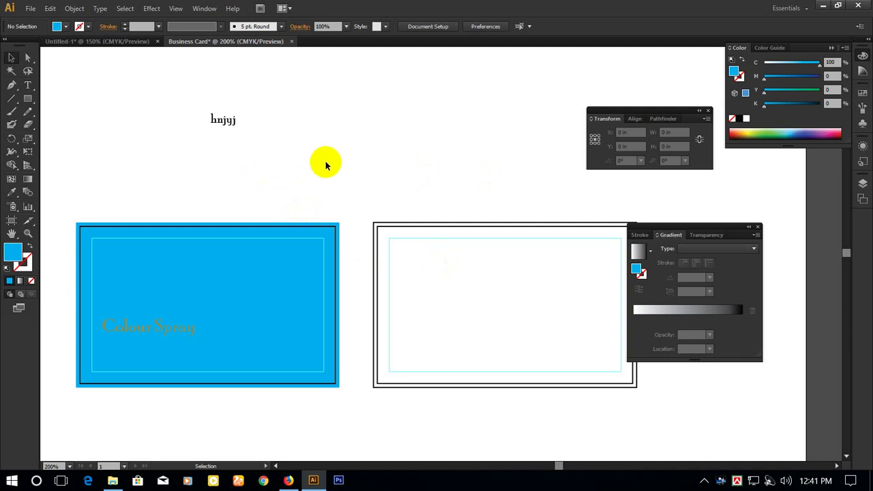
scroll(300, 220, down, 1)
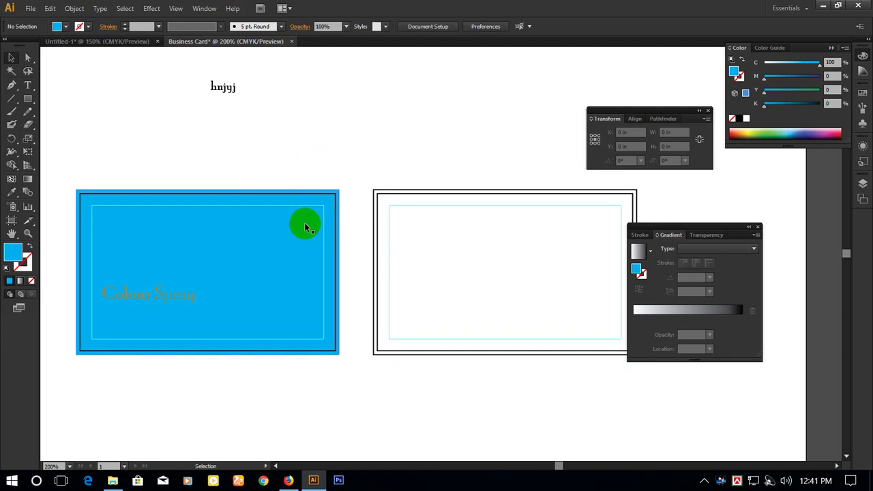
scroll(306, 226, up, 5)
scroll(271, 240, down, 3)
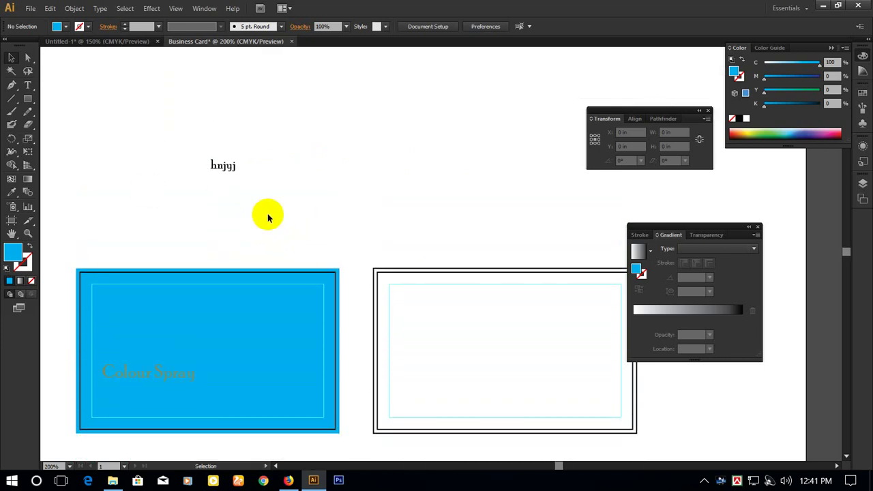
Switch to the Untitled-1 document and undo its latest changes back to the placed location pin image.
click(136, 41)
key(ctrl+0)
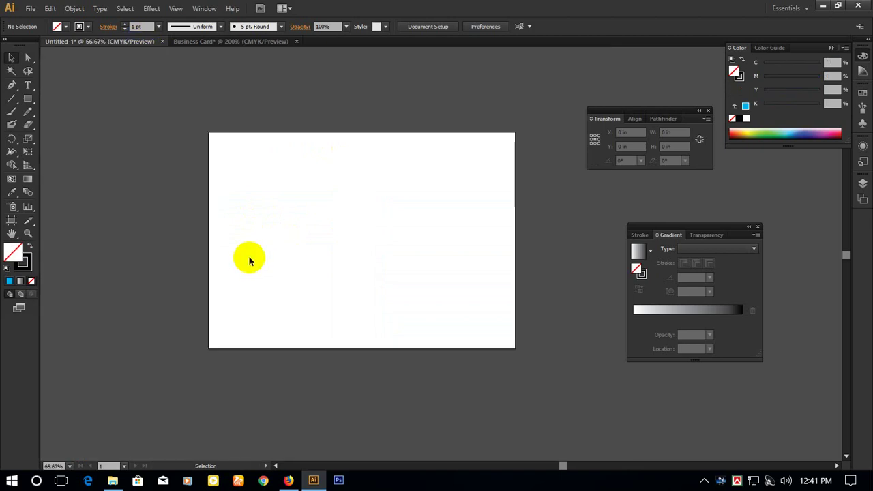
drag(249, 261, 350, 285)
key(ctrl+z)
key(ctrl+z)
key(ctrl+z)
key(ctrl+z)
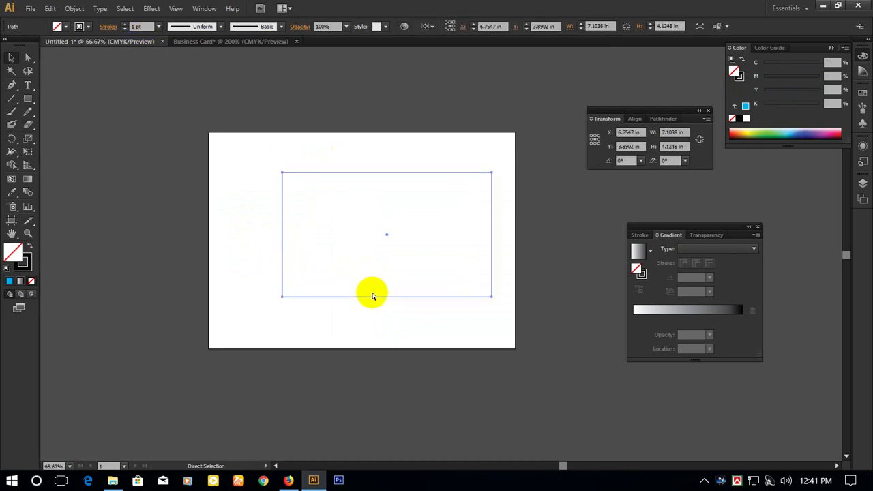
key(v)
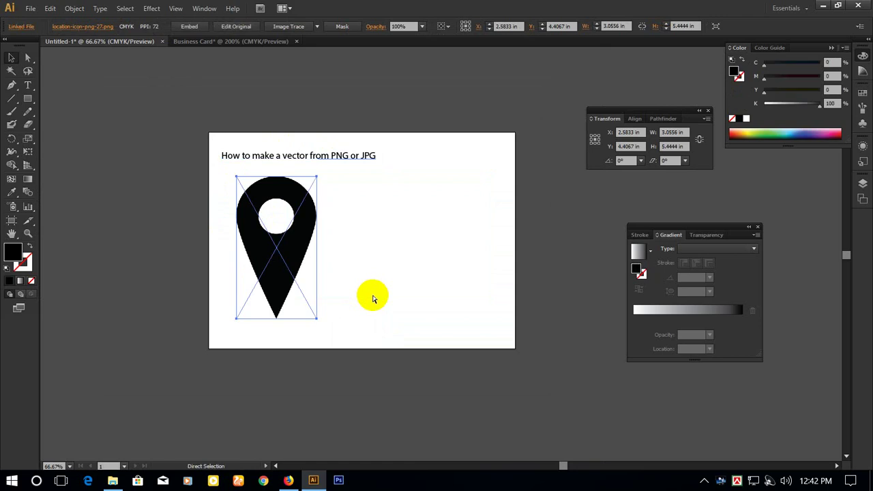
Bring the location pin PNG into the Business Card document, scale it to about 0.95 by 1.69 in and place it above the artboard.
click(275, 257)
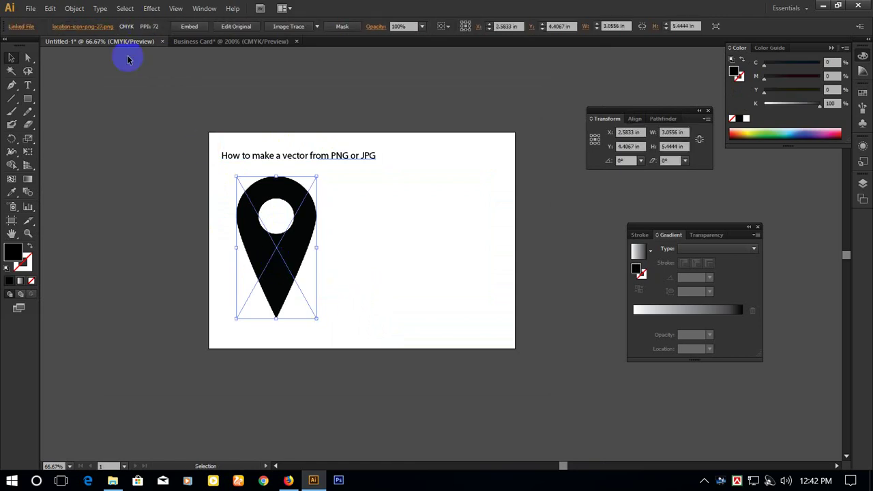
click(74, 8)
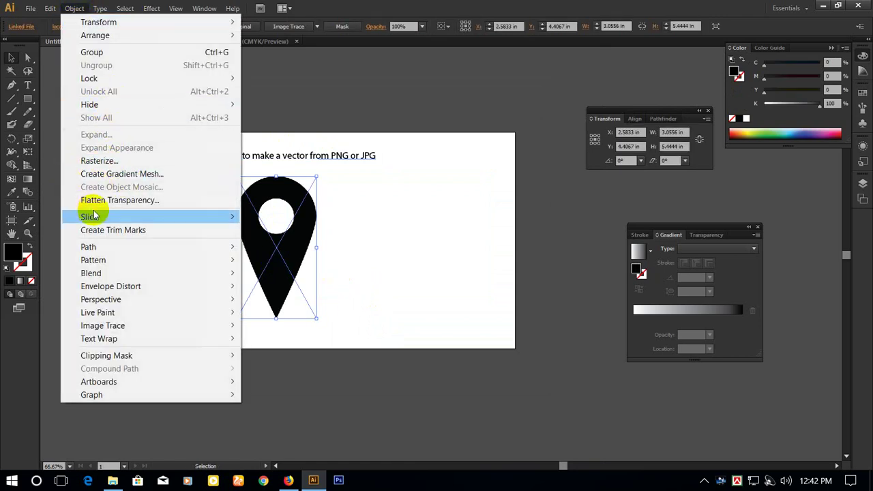
click(264, 259)
click(278, 275)
drag(278, 275, 396, 209)
drag(508, 372, 429, 187)
scroll(399, 227, up, 2)
mouse_move(399, 227)
mouse_down()
mouse_move(384, 229)
mouse_move(448, 321)
mouse_move(399, 224)
mouse_up()
scroll(405, 231, up, 4)
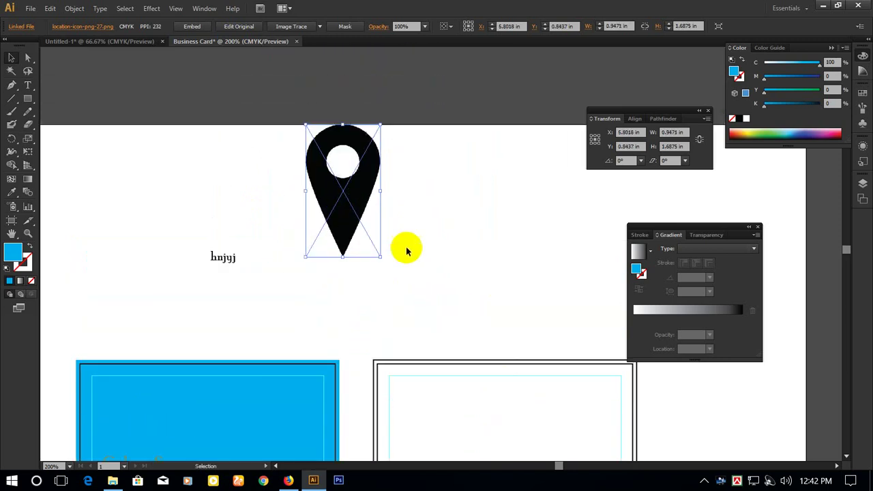
drag(354, 324, 349, 163)
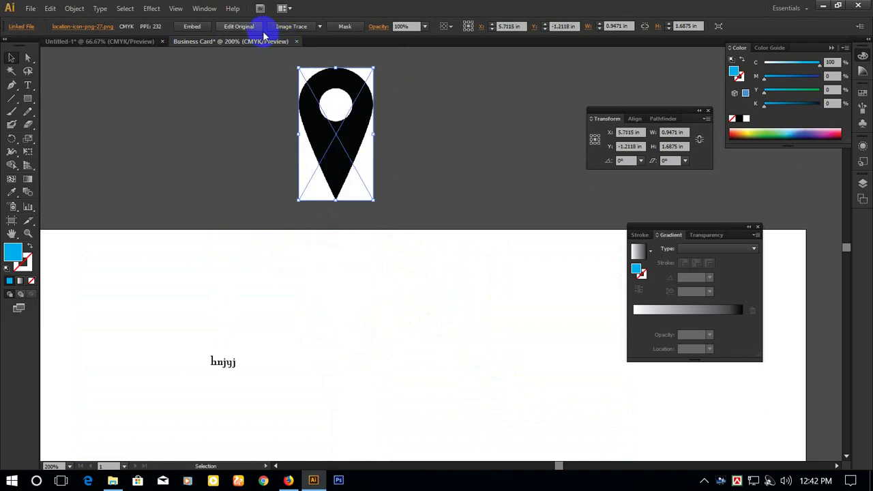
Convert the pin image to vector shapes with Image Trace Make and Expand, and ungroup the result.
click(75, 8)
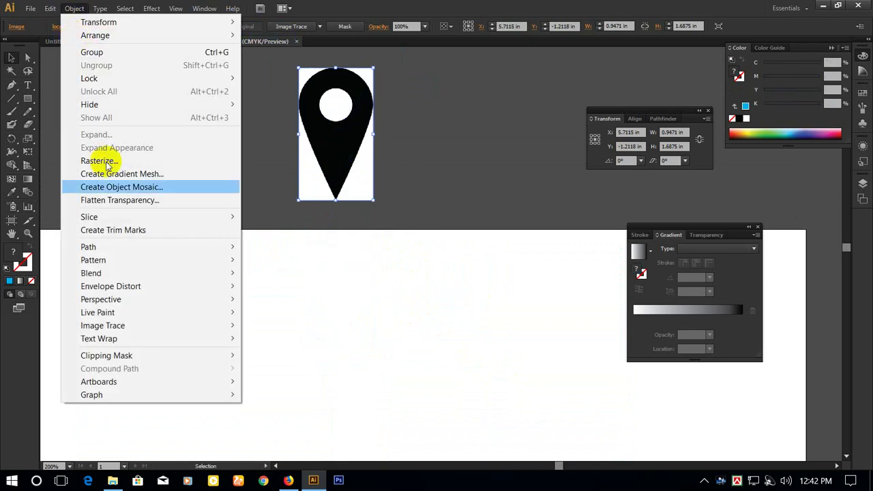
mouse_move(125, 329)
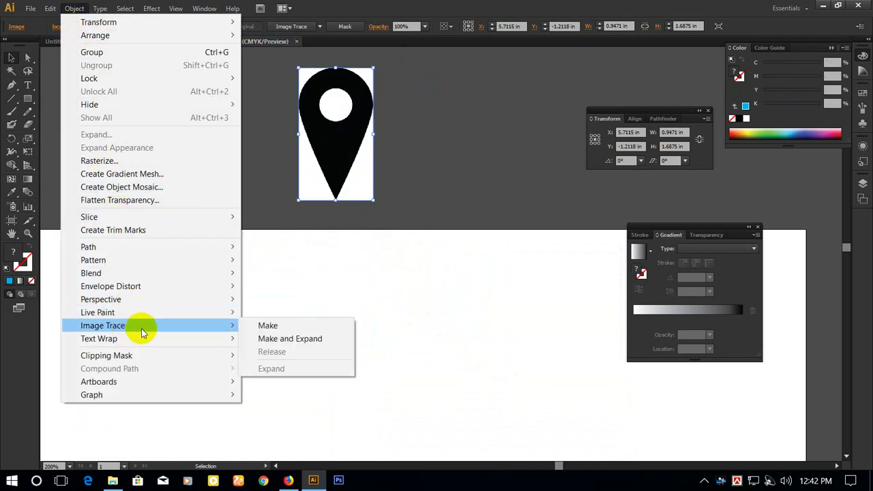
click(277, 339)
right_click(358, 169)
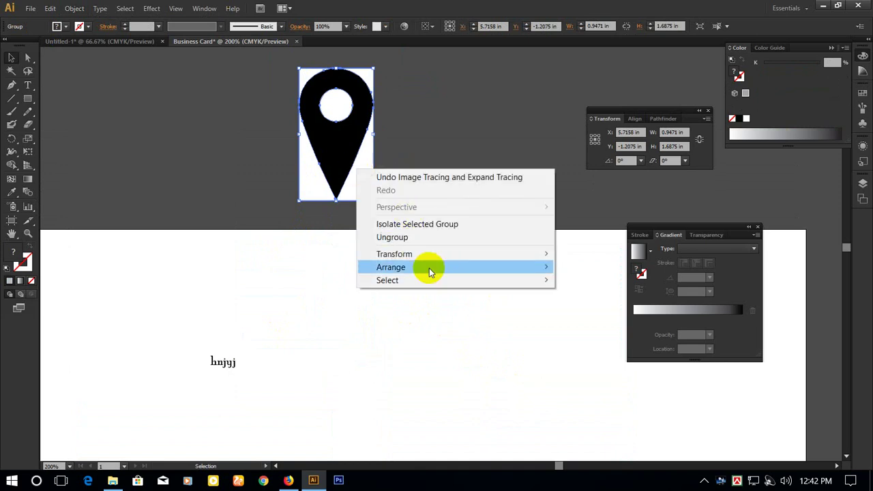
click(412, 236)
Delete the white background pieces and the white centre circle from the traced pin.
click(368, 184)
key(Delete)
click(333, 102)
key(Delete)
click(363, 75)
key(Delete)
click(306, 74)
key(Delete)
Scale the black vector pin down to icon size and place it on the first card, below and right of "Colour Spray".
click(366, 148)
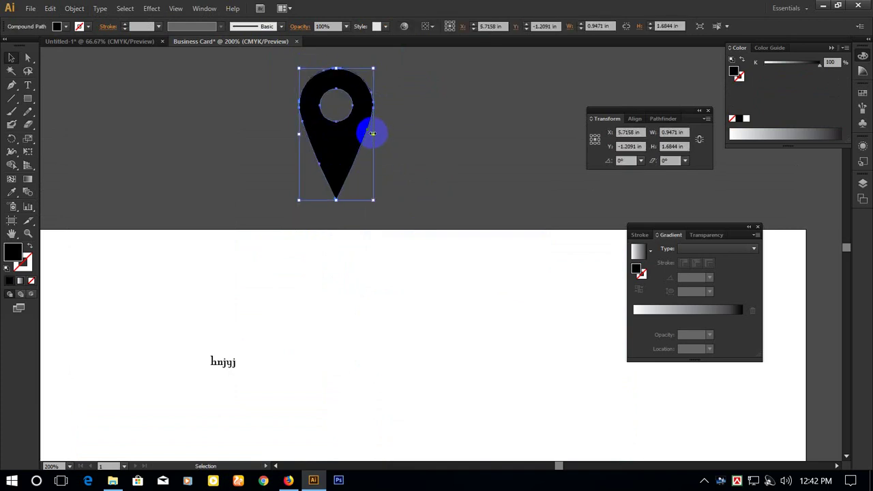
drag(374, 135, 289, 396)
drag(205, 405, 318, 148)
drag(404, 142, 332, 347)
click(404, 407)
click(353, 390)
click(350, 399)
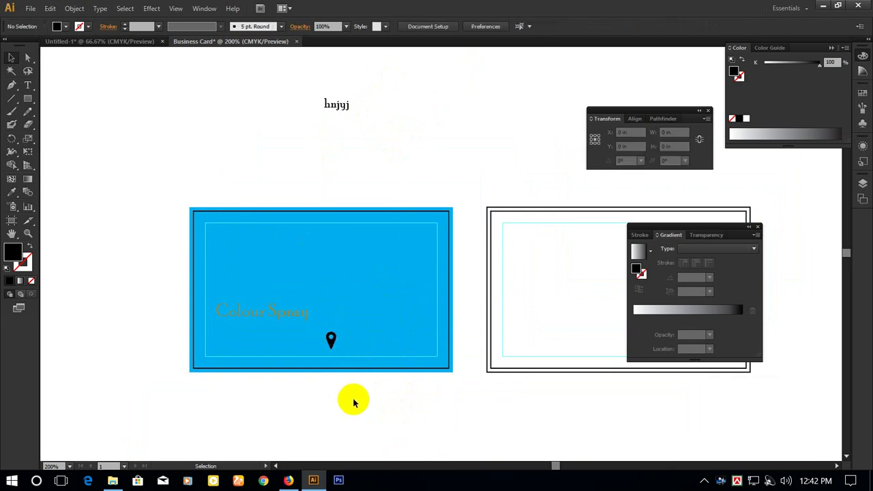
Bring the original pin PNG from Untitled-1 into the Business Card document once more and delete it.
click(98, 41)
drag(242, 221, 479, 228)
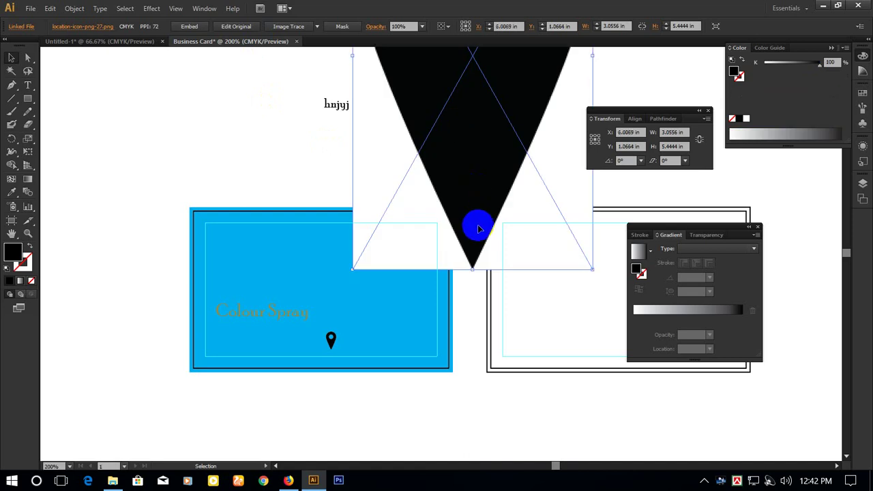
key(Delete)
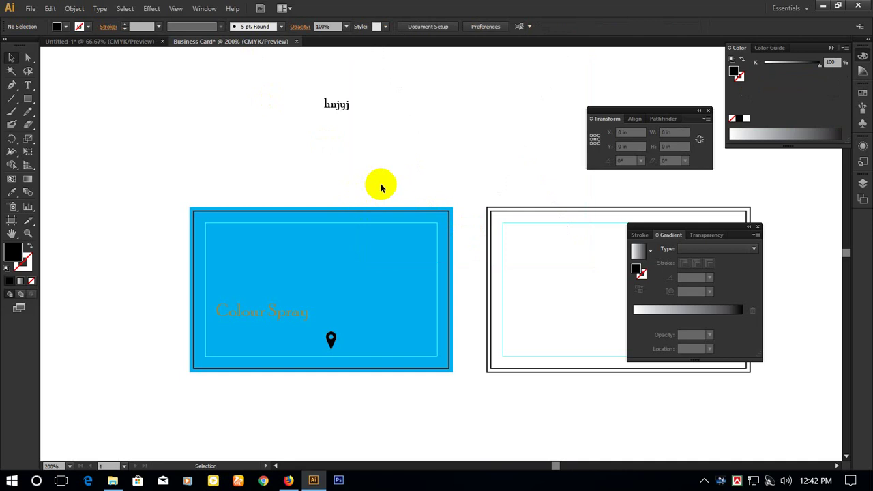
click(117, 41)
click(192, 41)
click(132, 41)
click(204, 41)
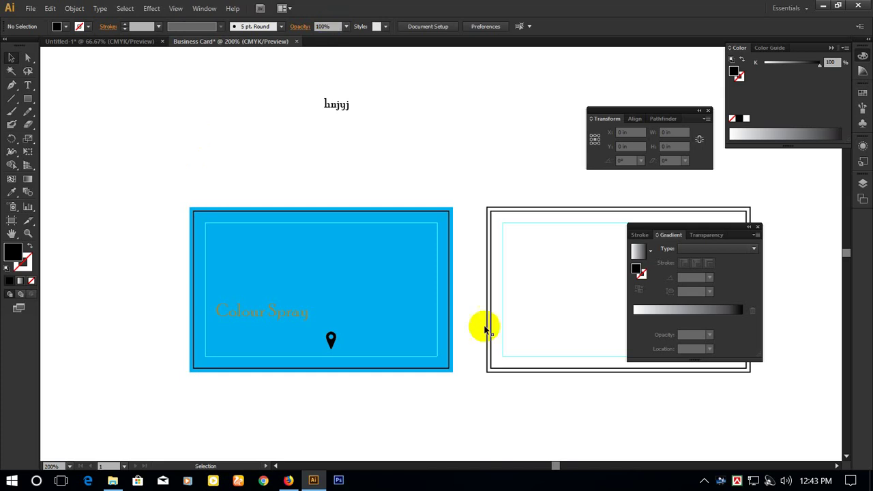
click(705, 481)
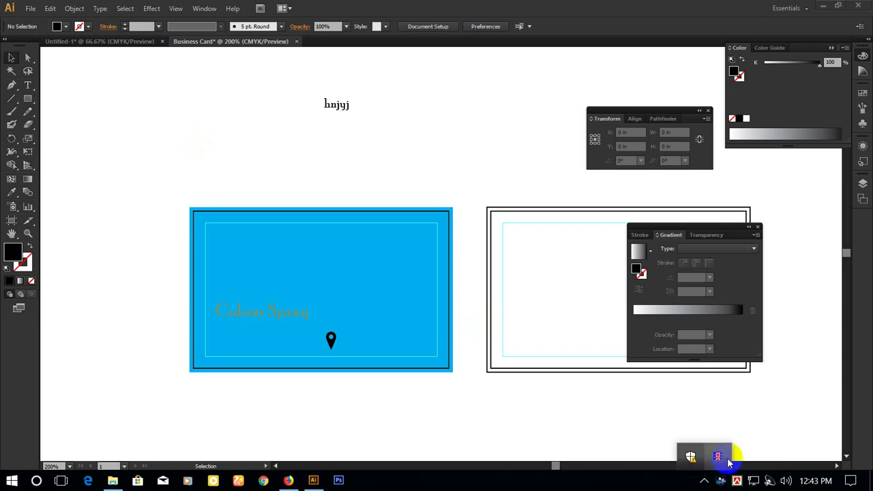